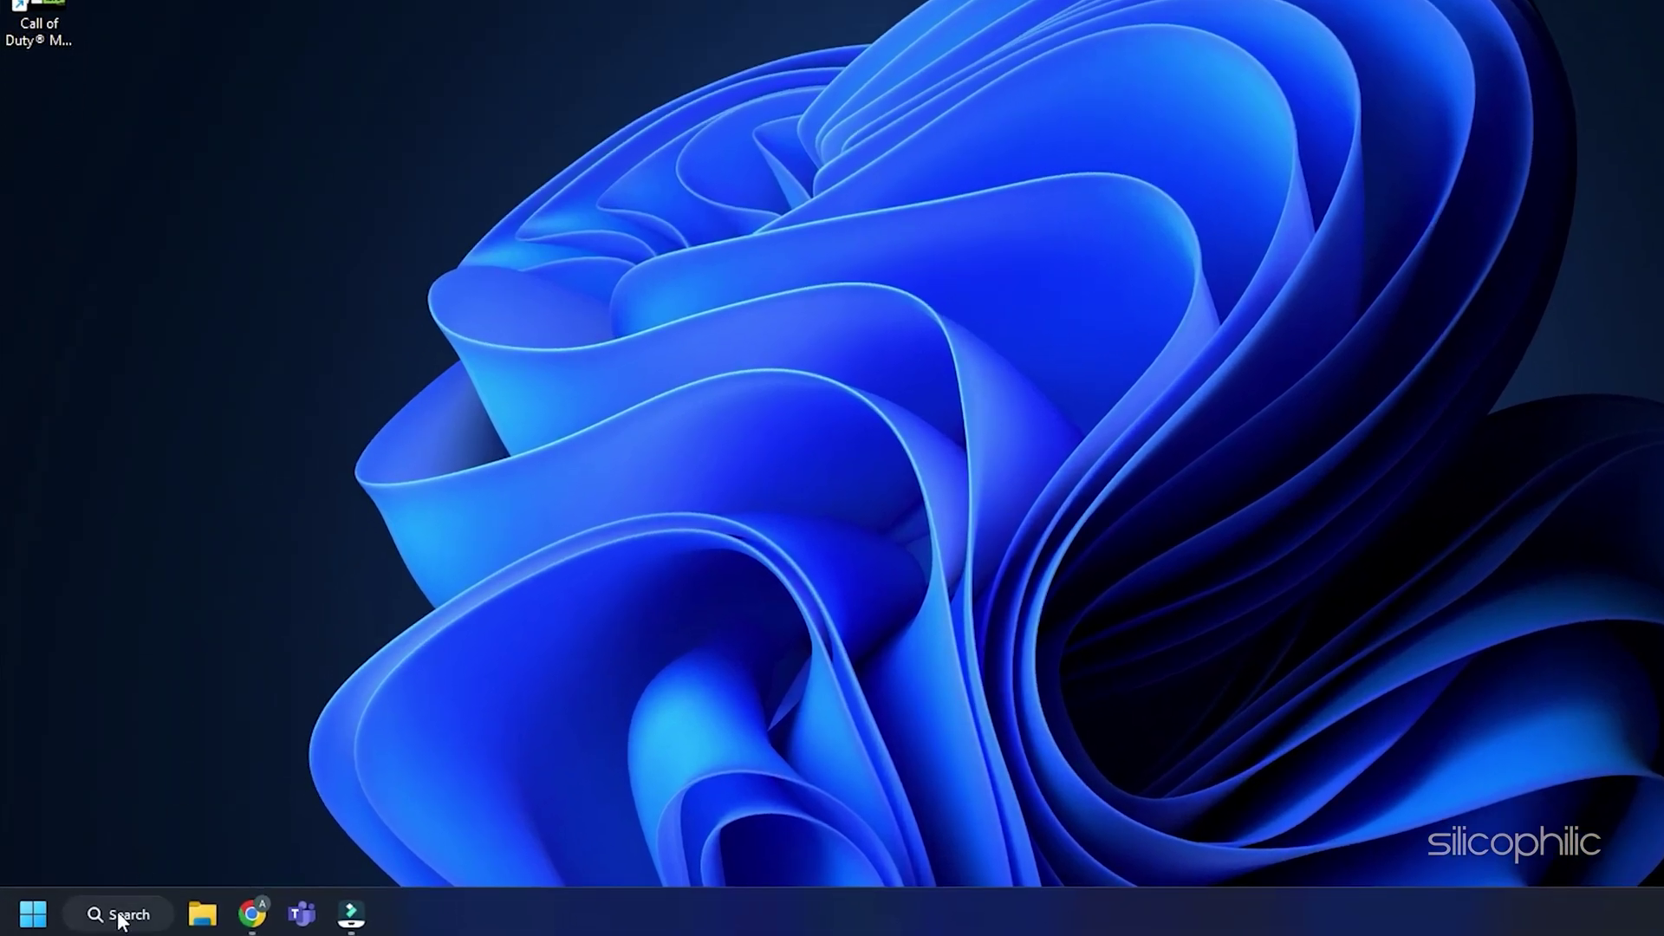
Search 'windows firewall', launch the advanced firewall app, and show its Inbound Rules list.
left_click(91, 918)
type("w")
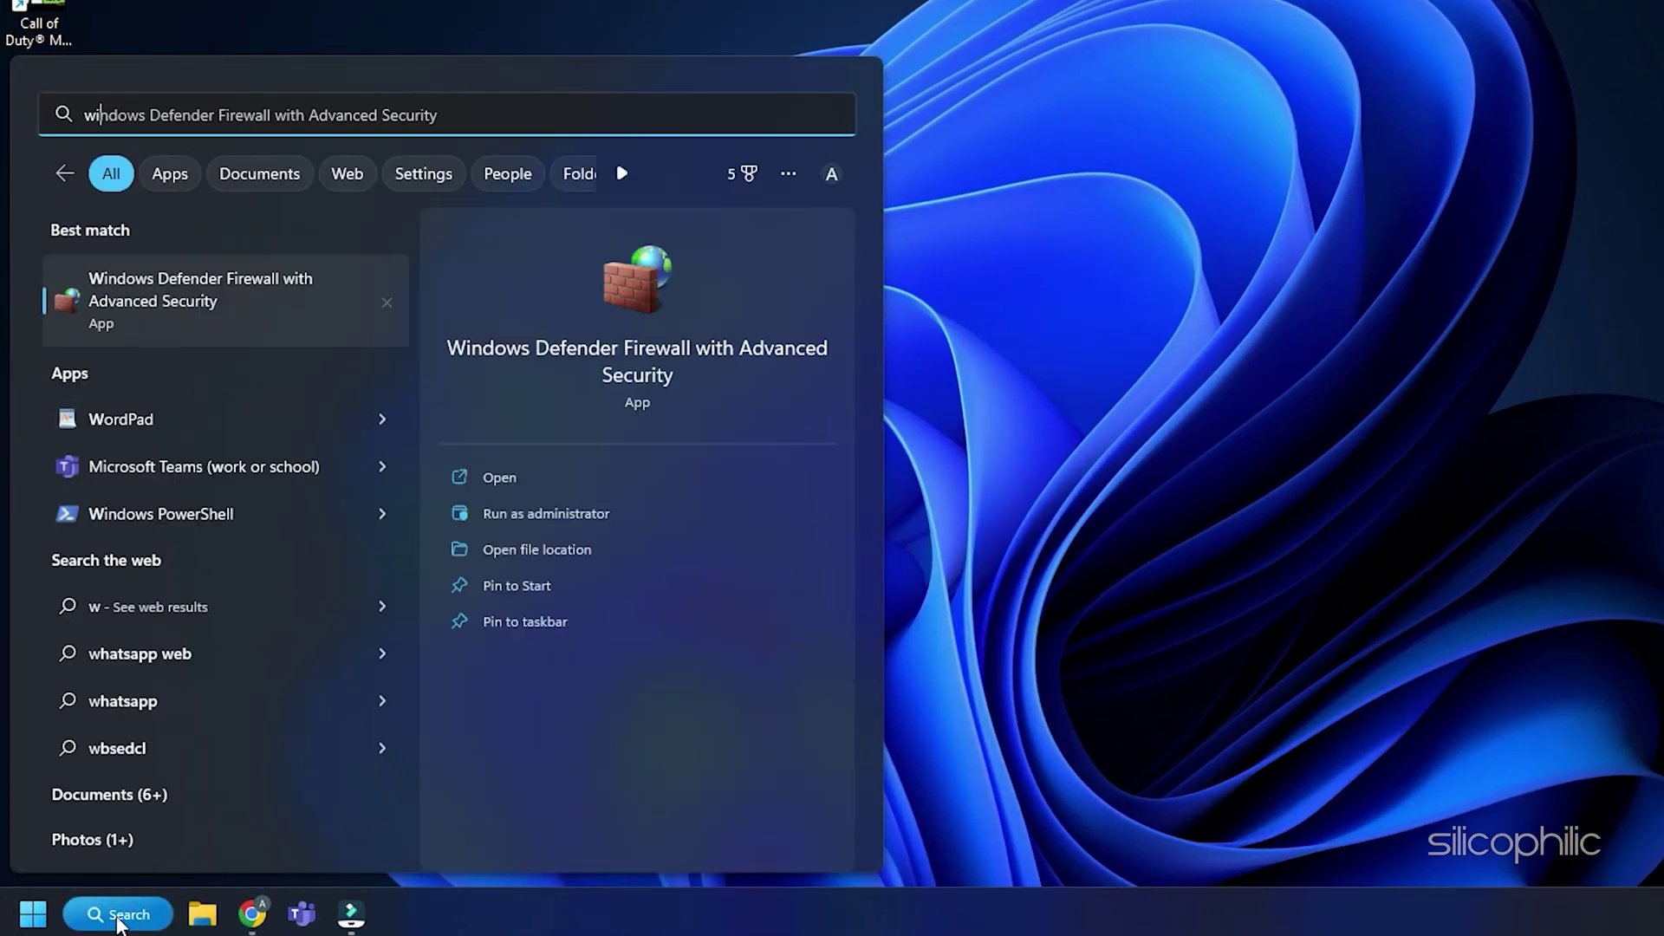
type("indows firewall")
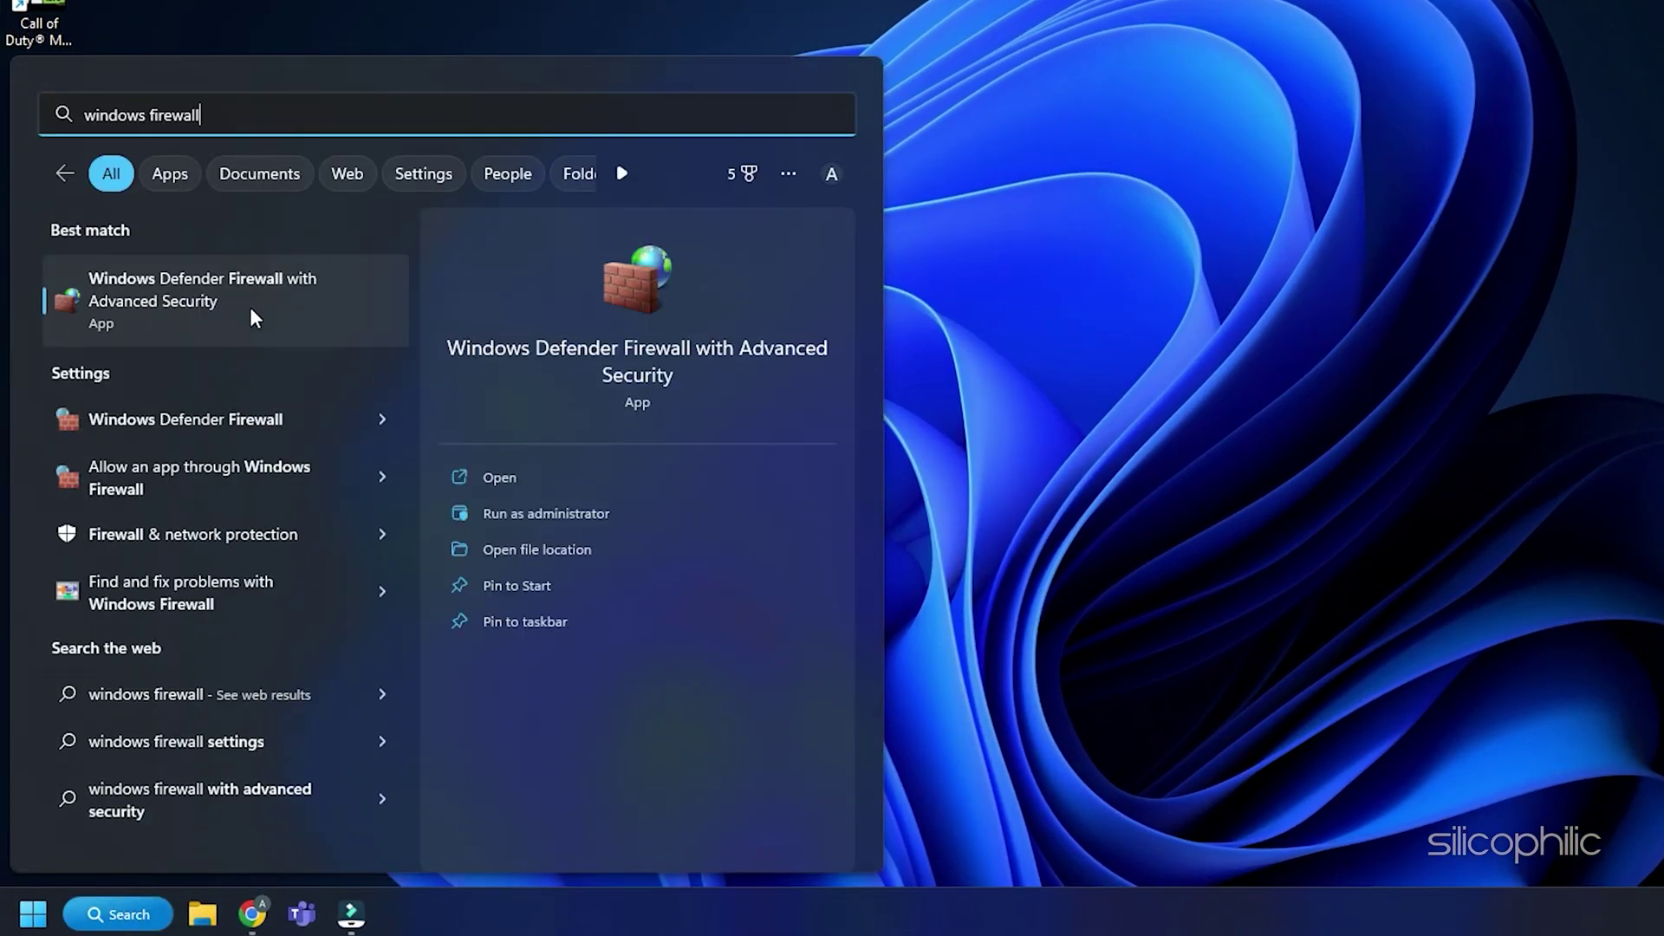
left_click(250, 306)
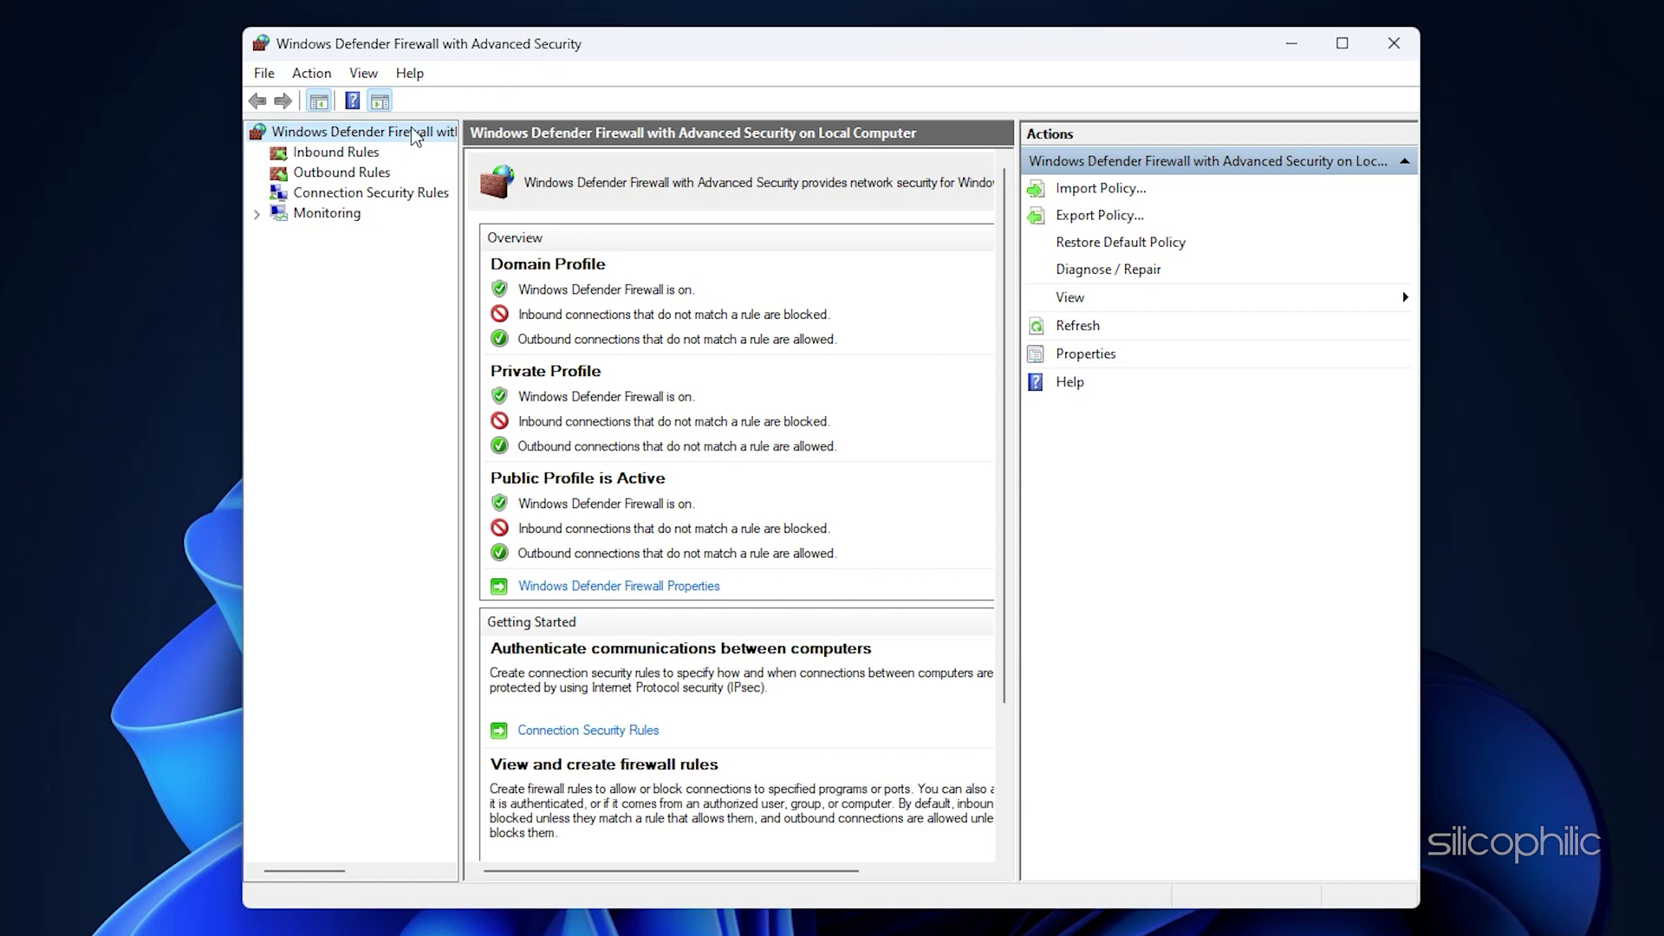
left_click(375, 156)
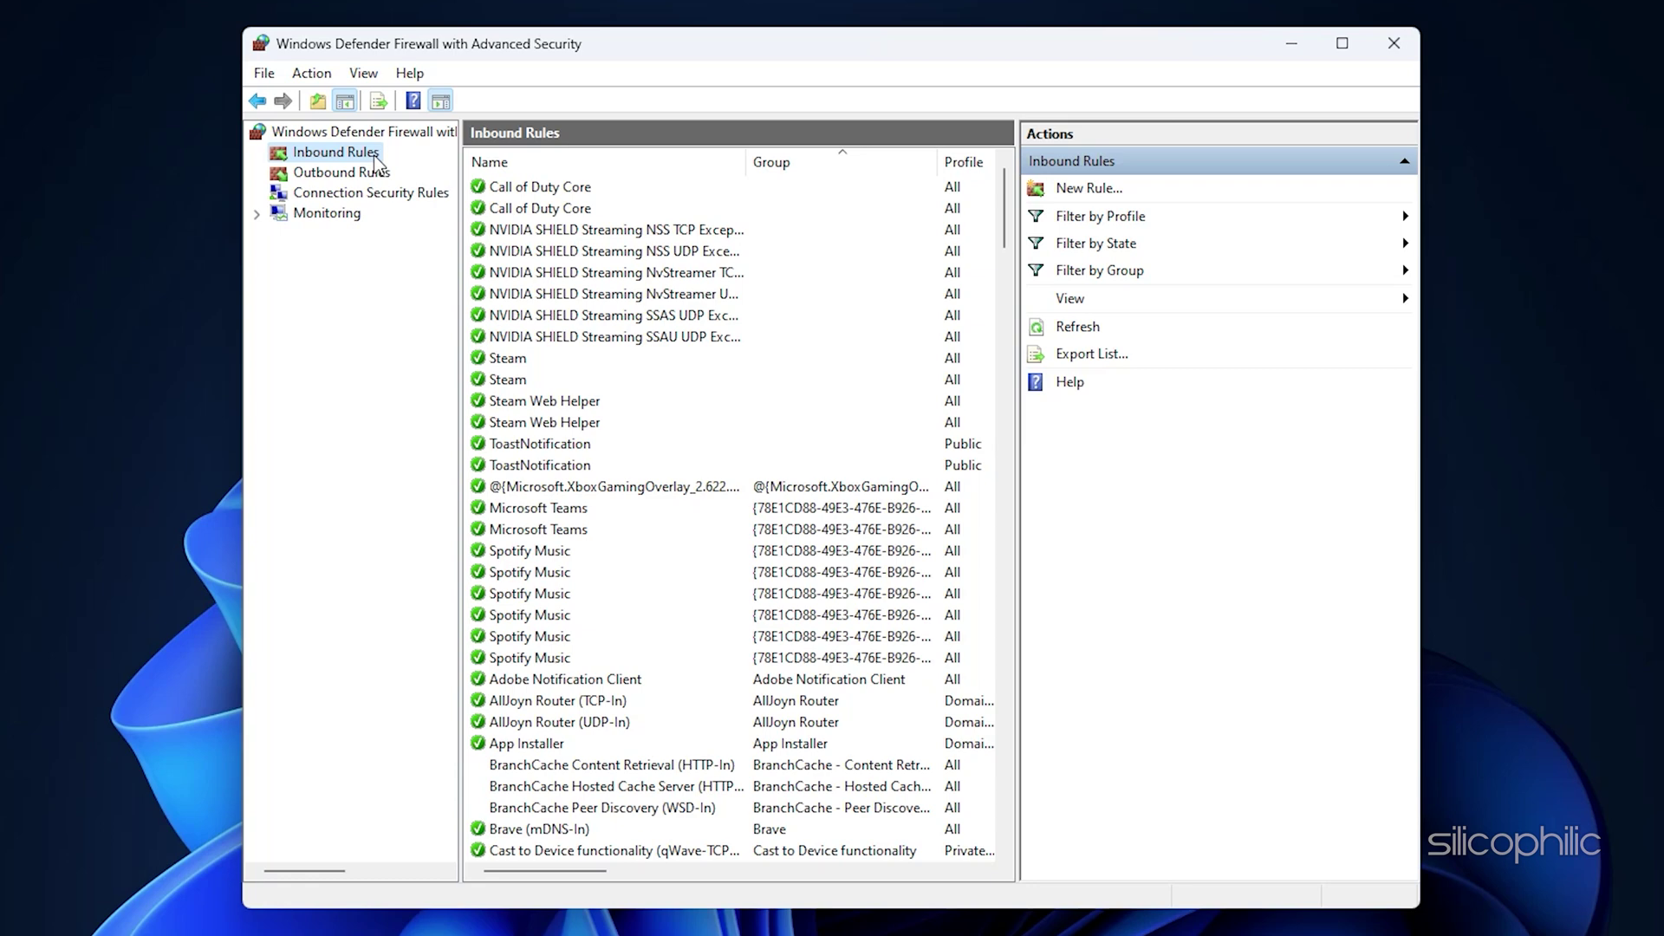
left_click(1116, 192)
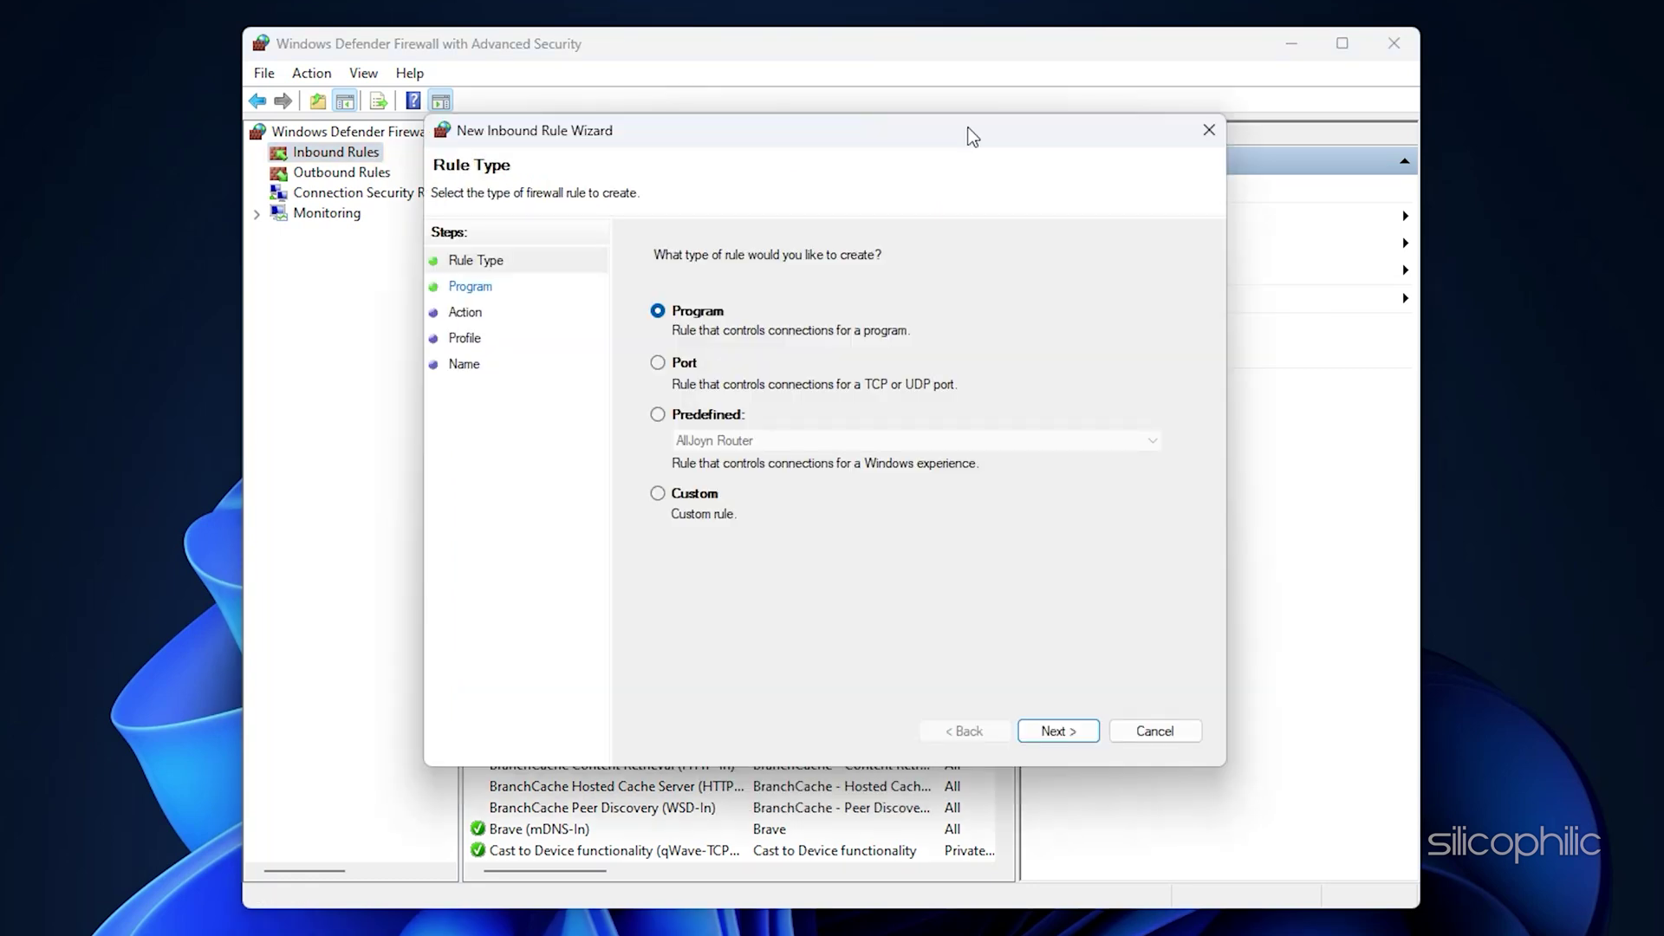
left_click(683, 369)
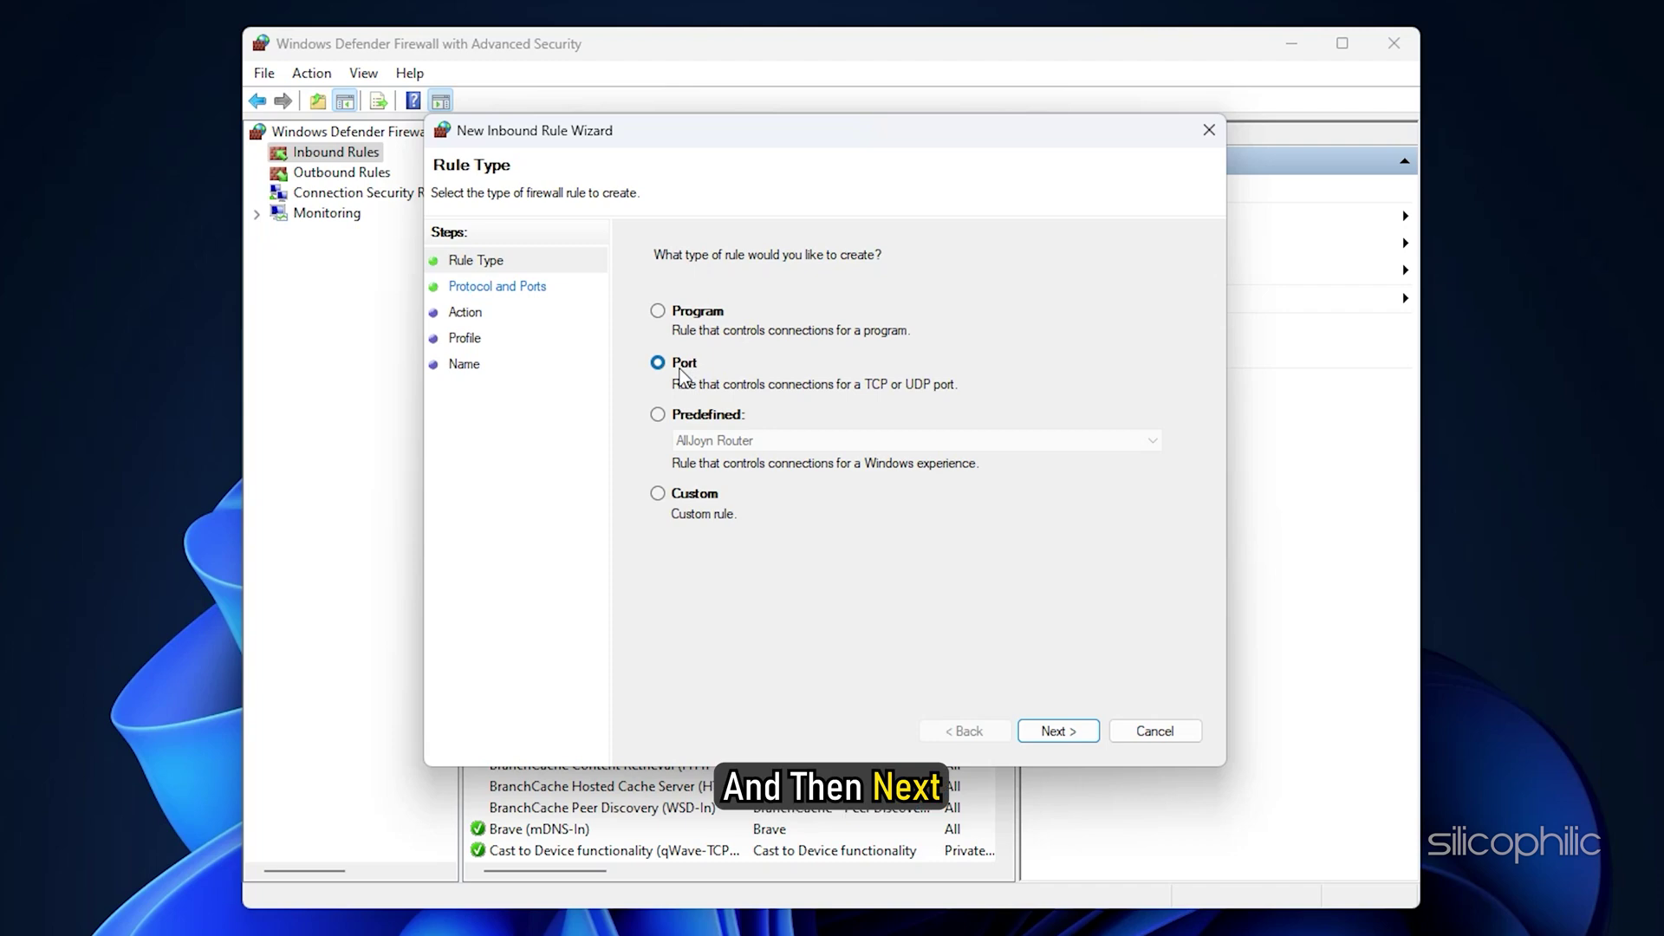
left_click(1090, 730)
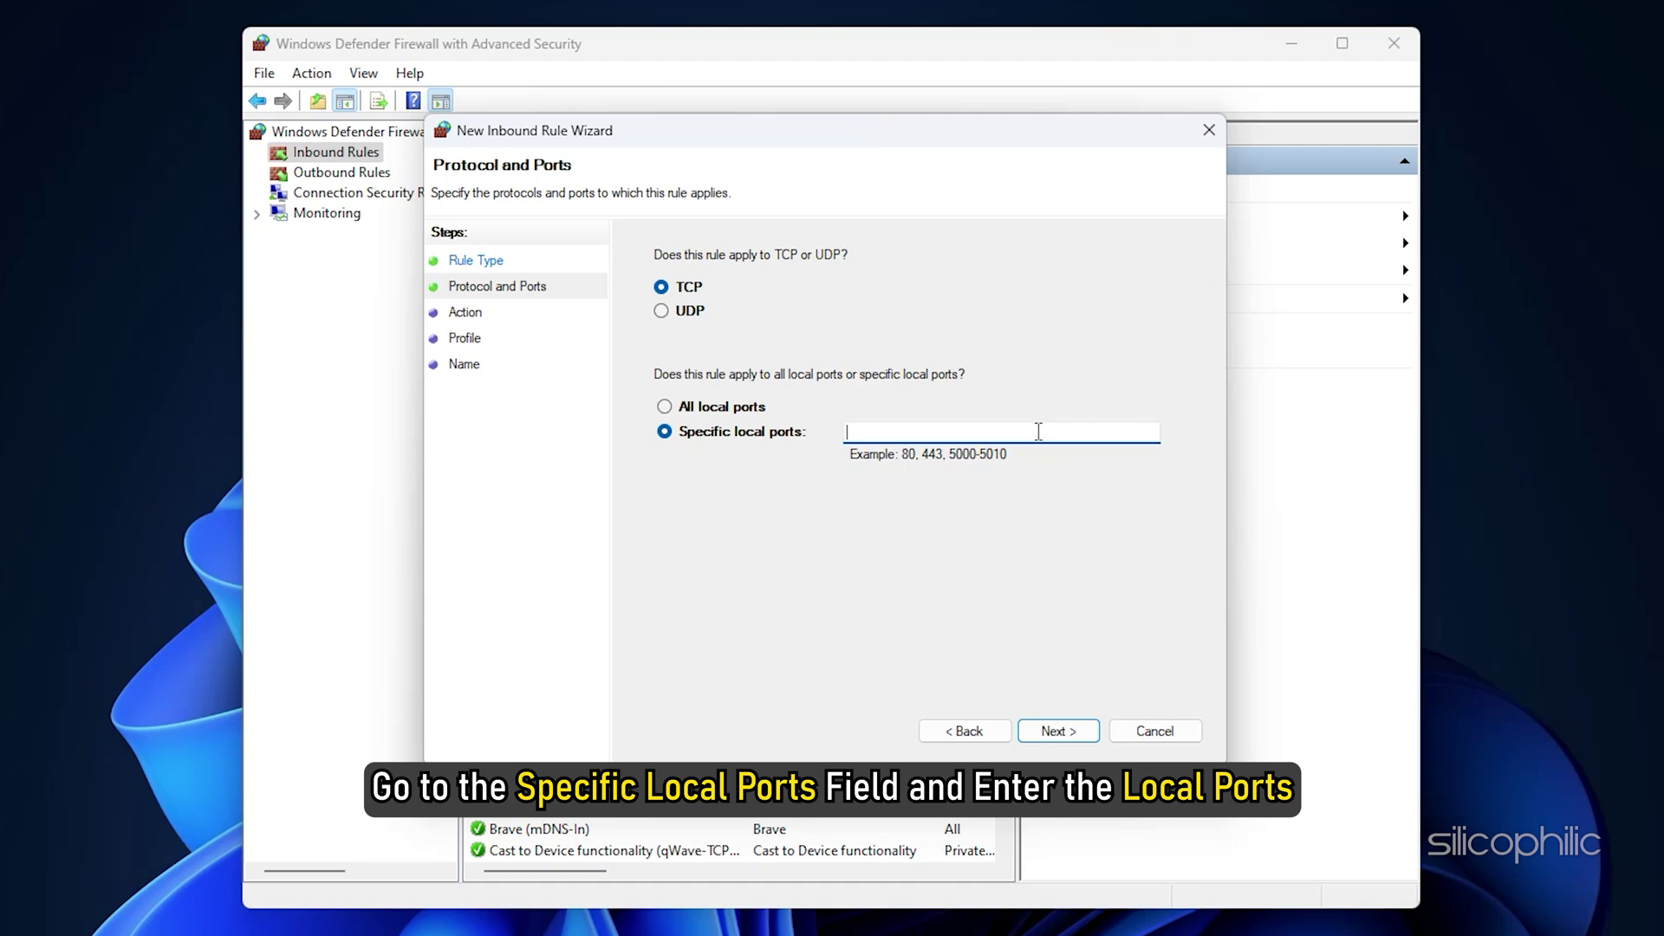
type("3074,3075,27015-27030,27036-27037")
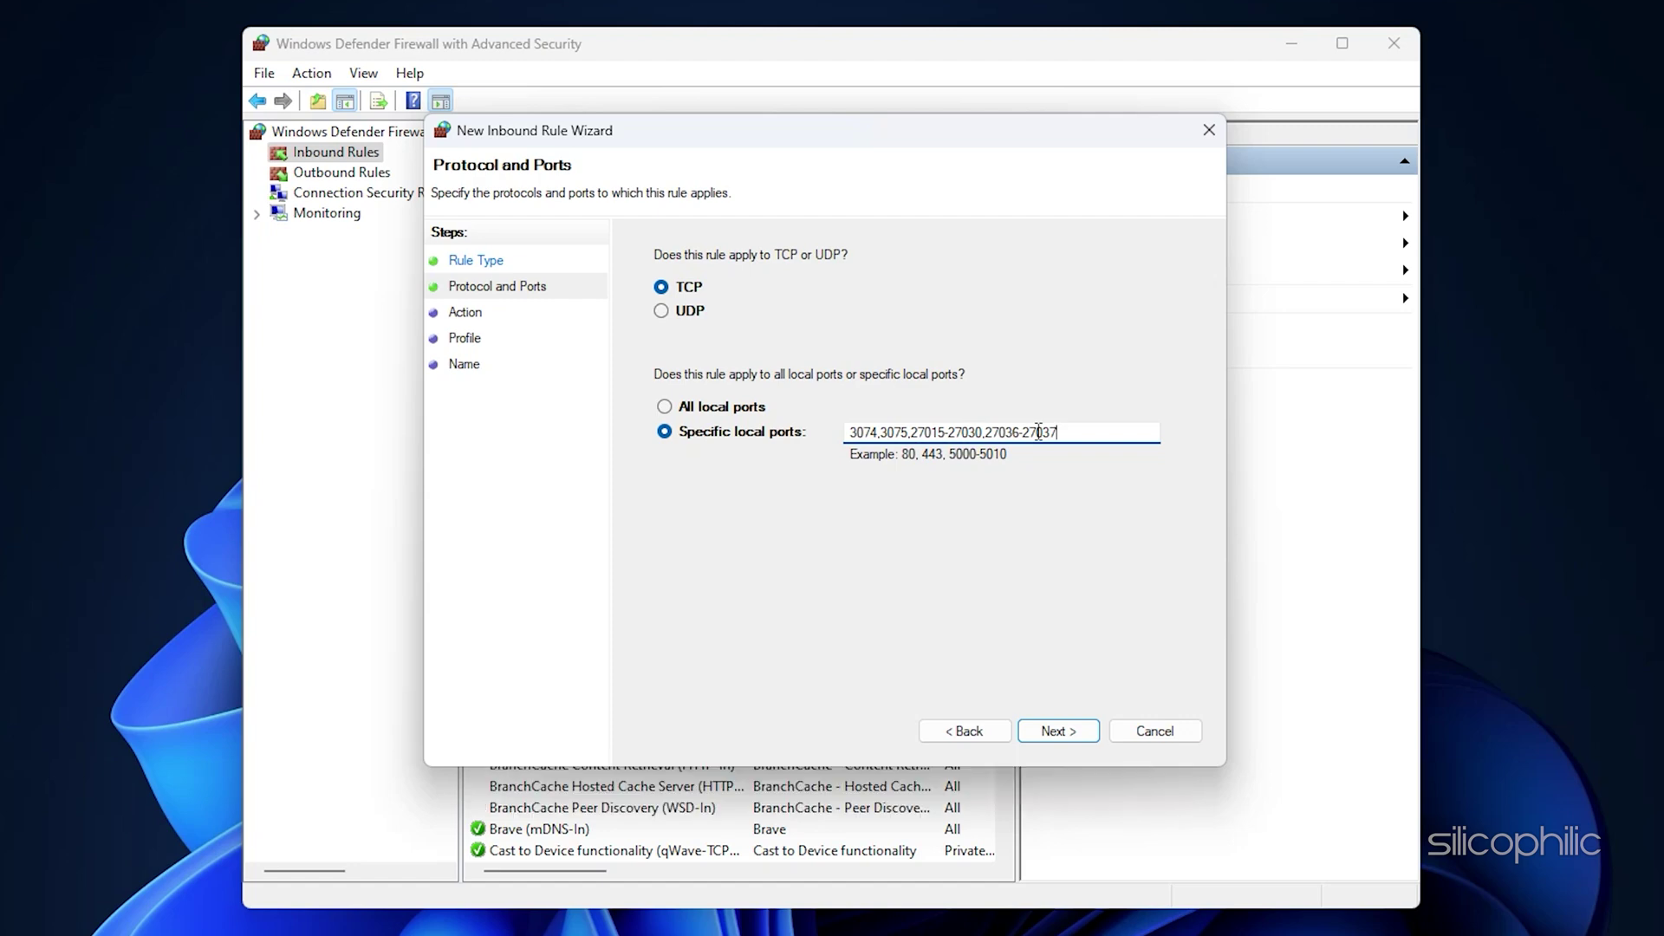
Allow the connection on all profiles and save the inbound rule as WZ10.
left_click(1078, 730)
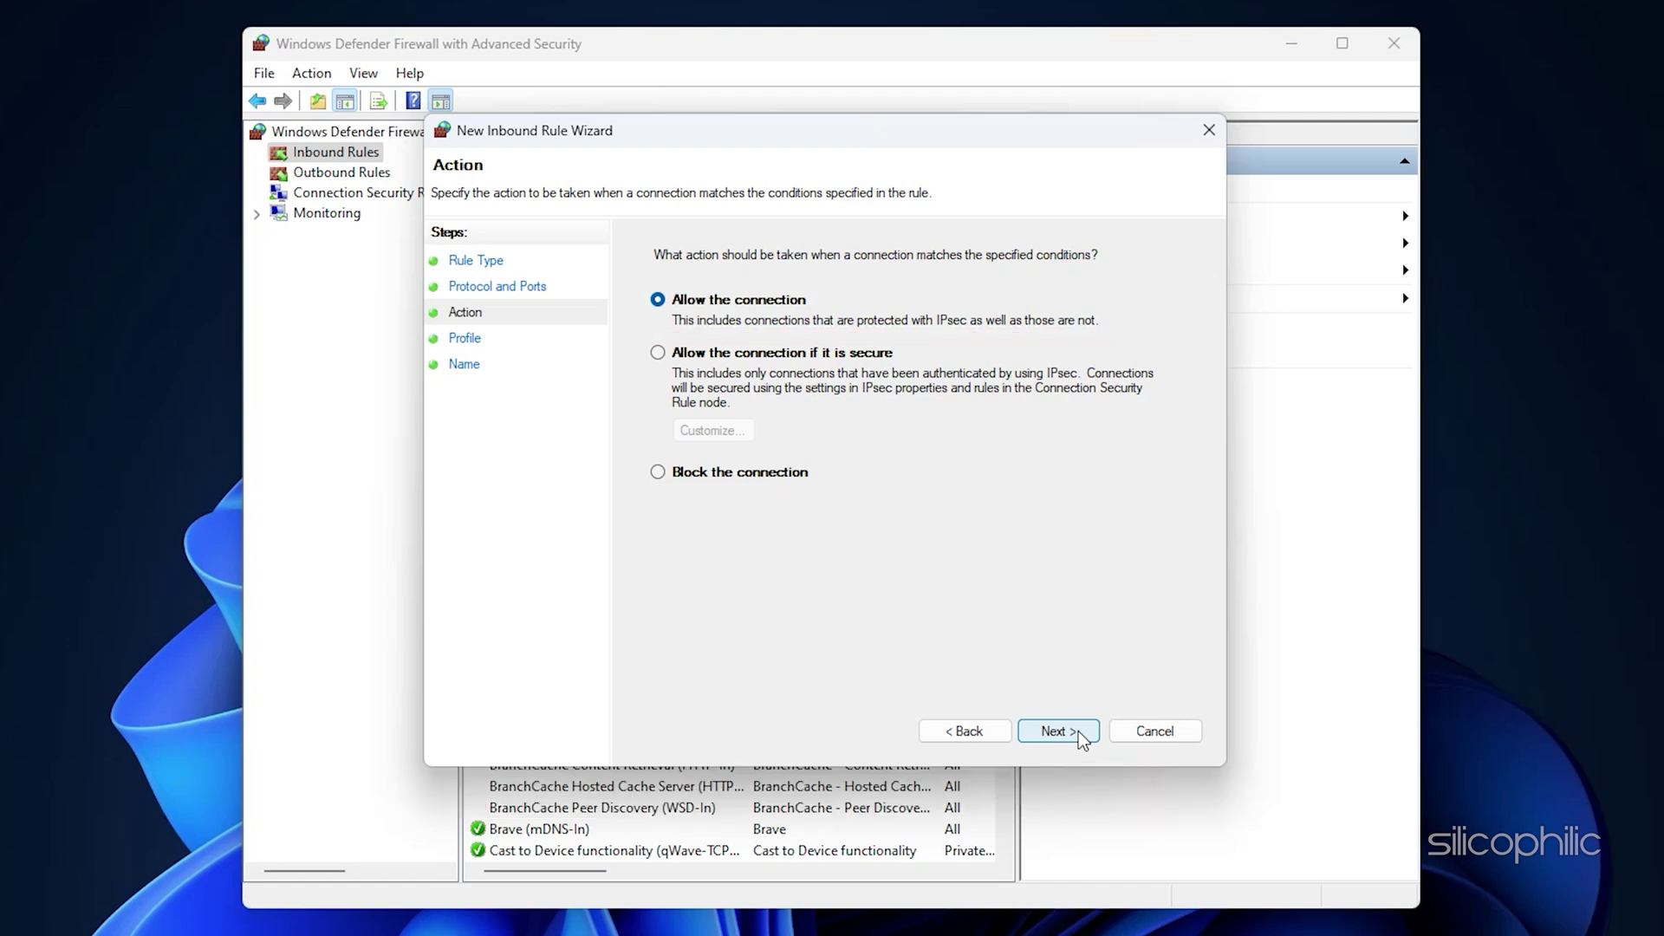
left_click(1078, 731)
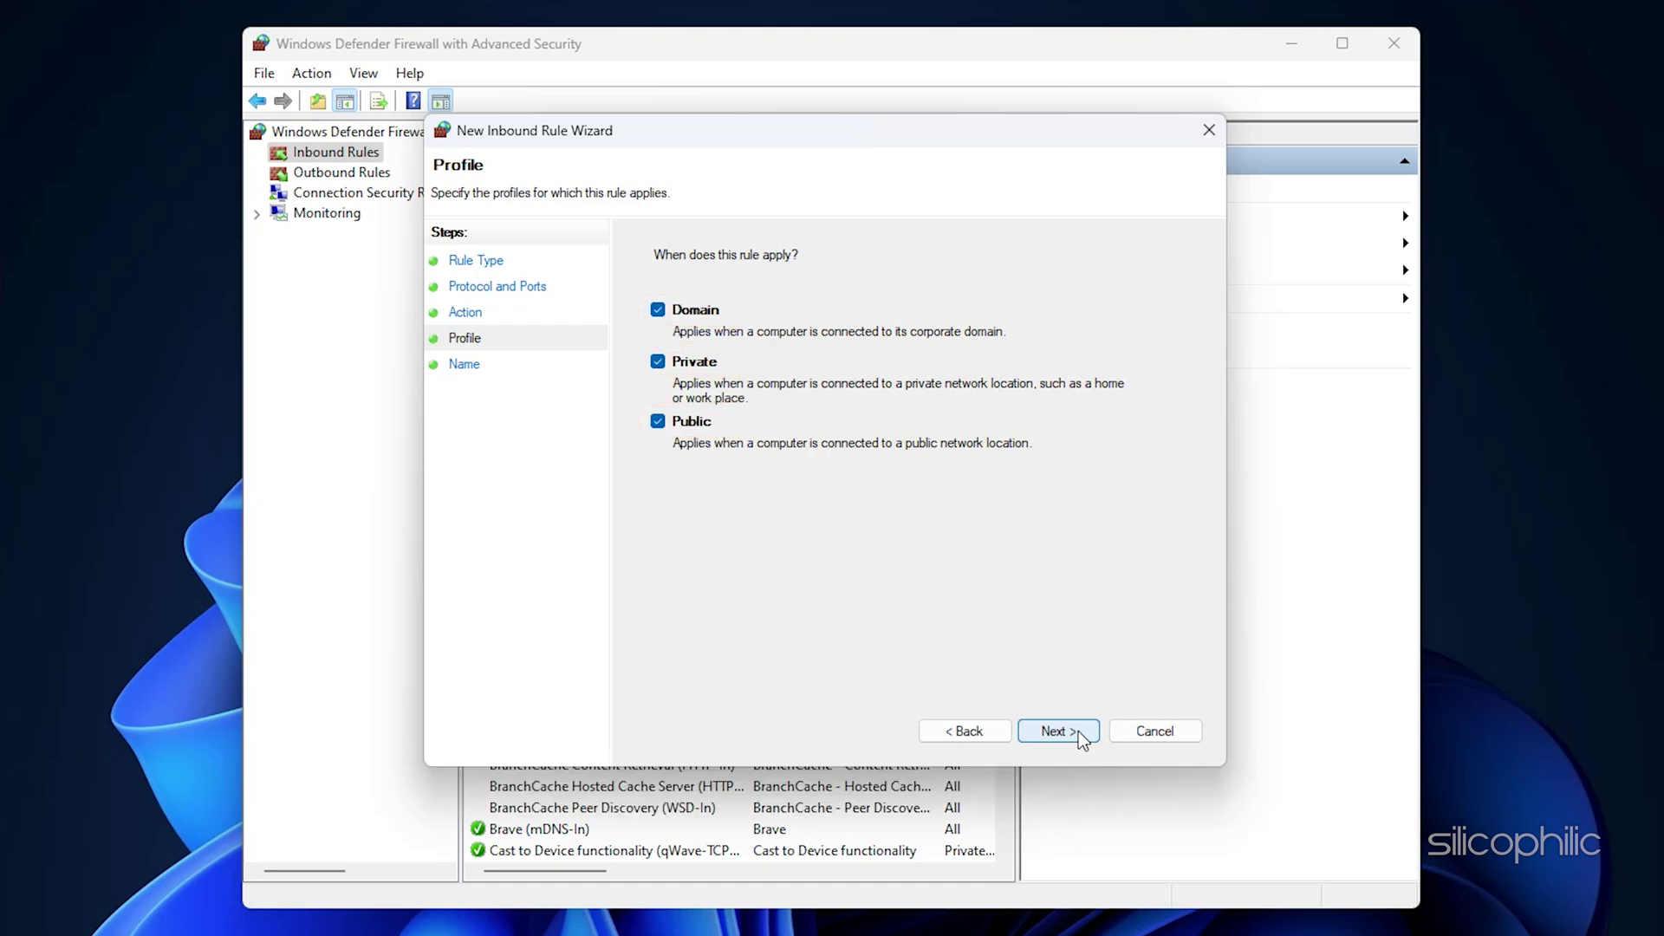
left_click(1078, 732)
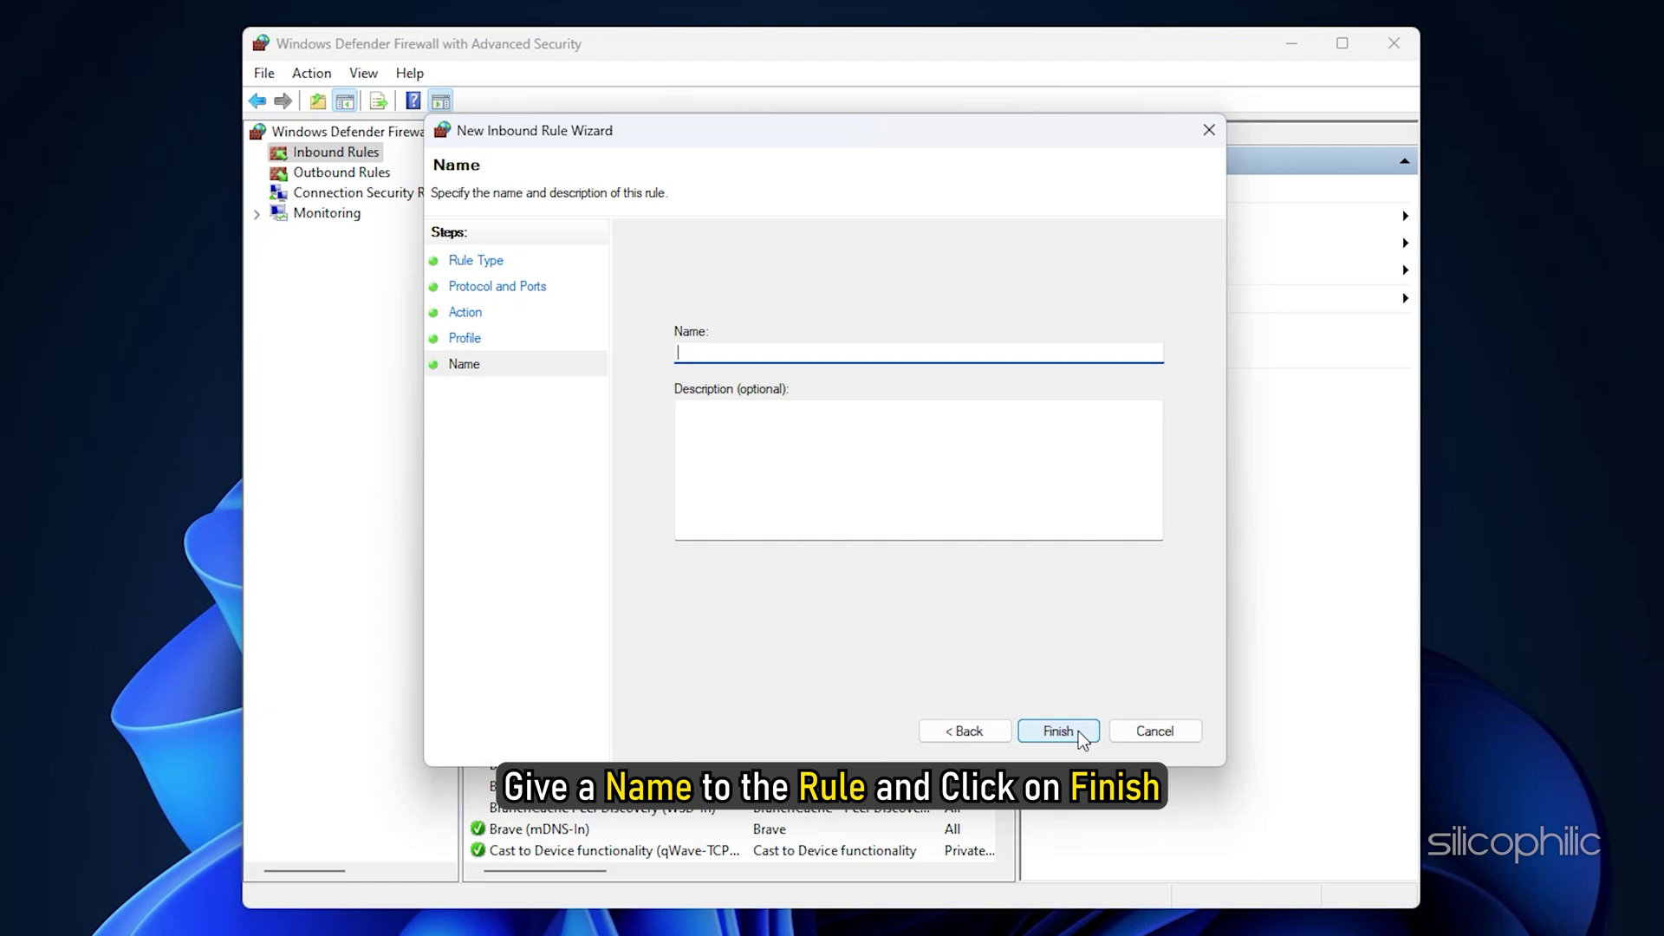
type("WZ10")
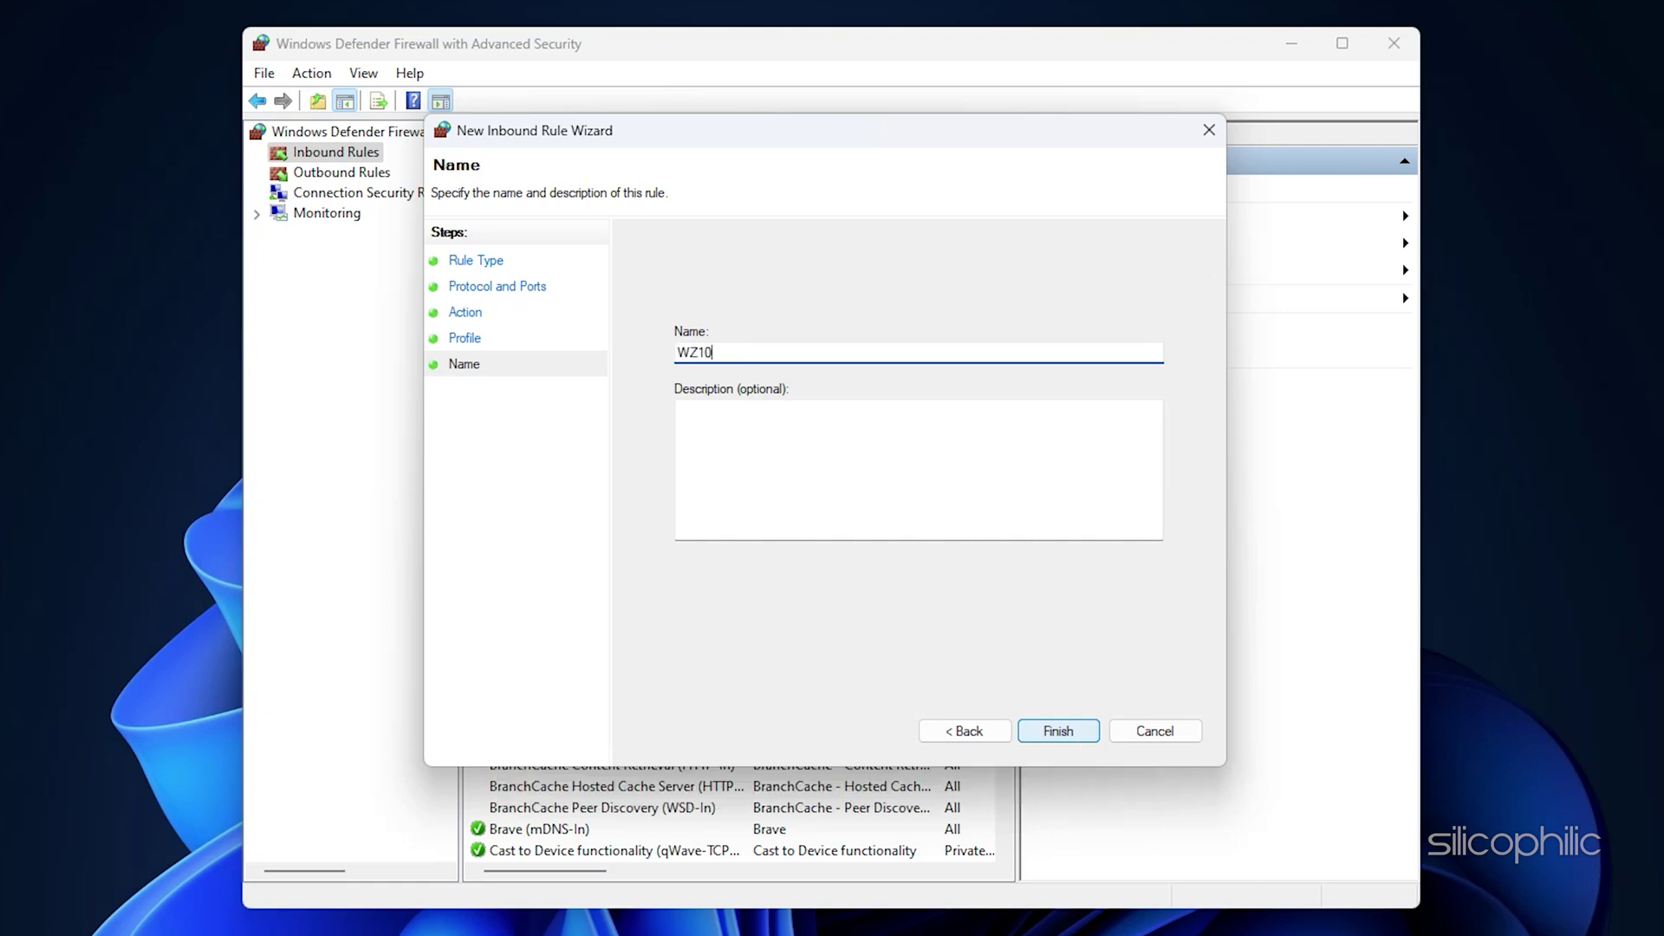
left_click(1078, 731)
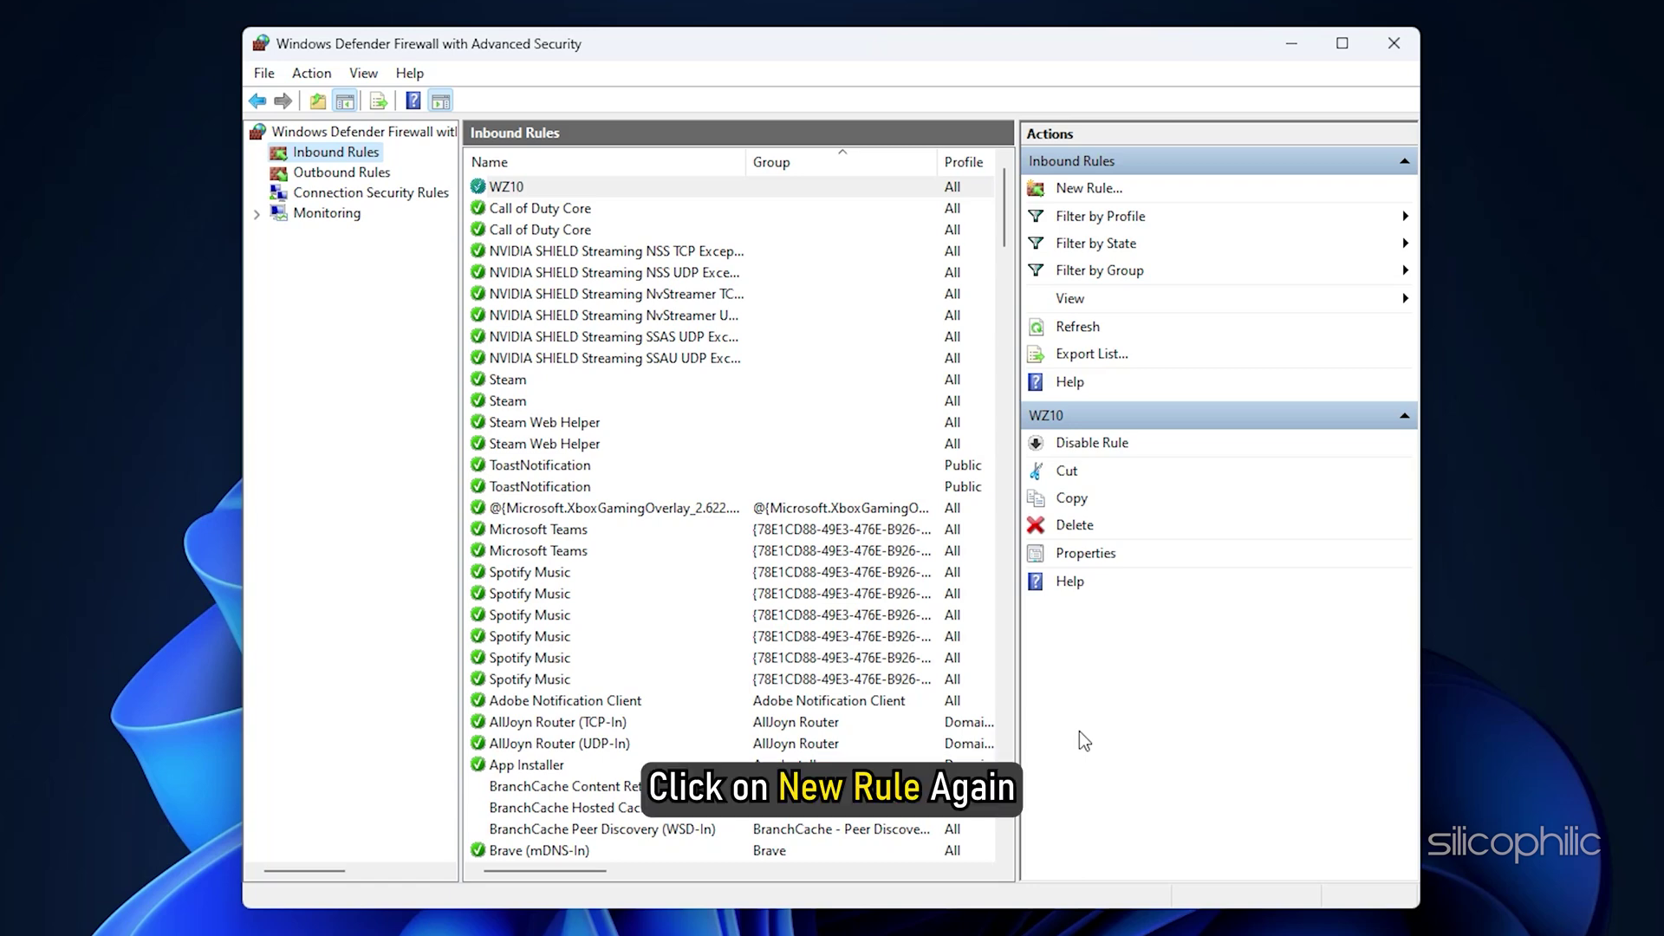
left_click(1124, 196)
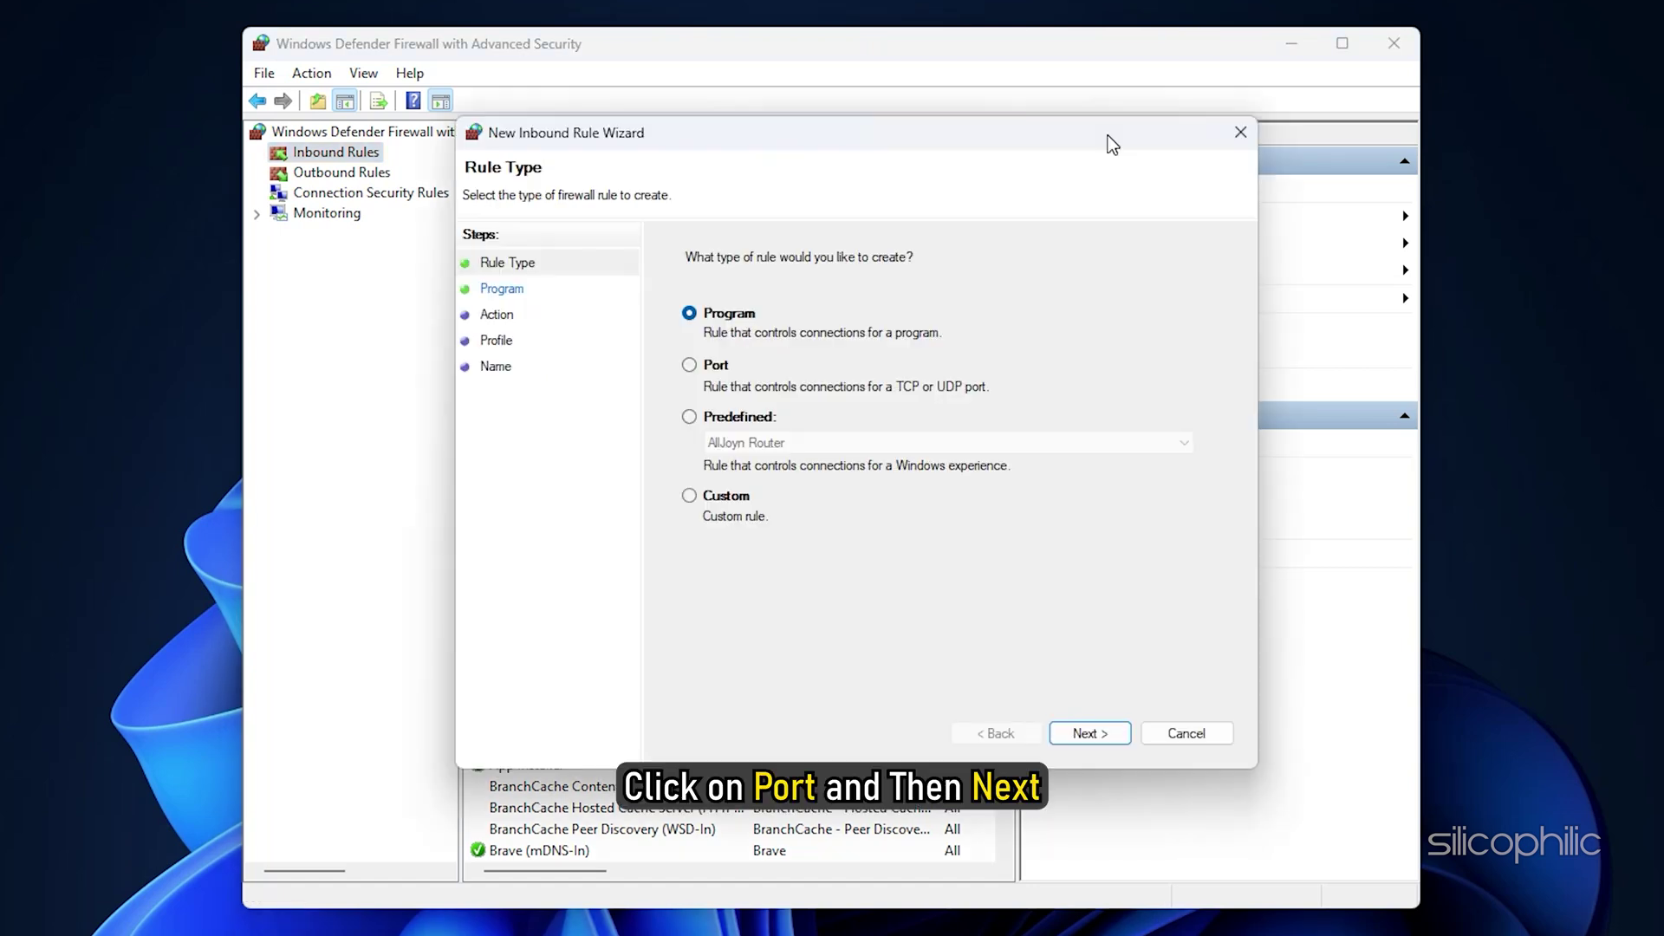
left_click(692, 367)
left_click(1111, 735)
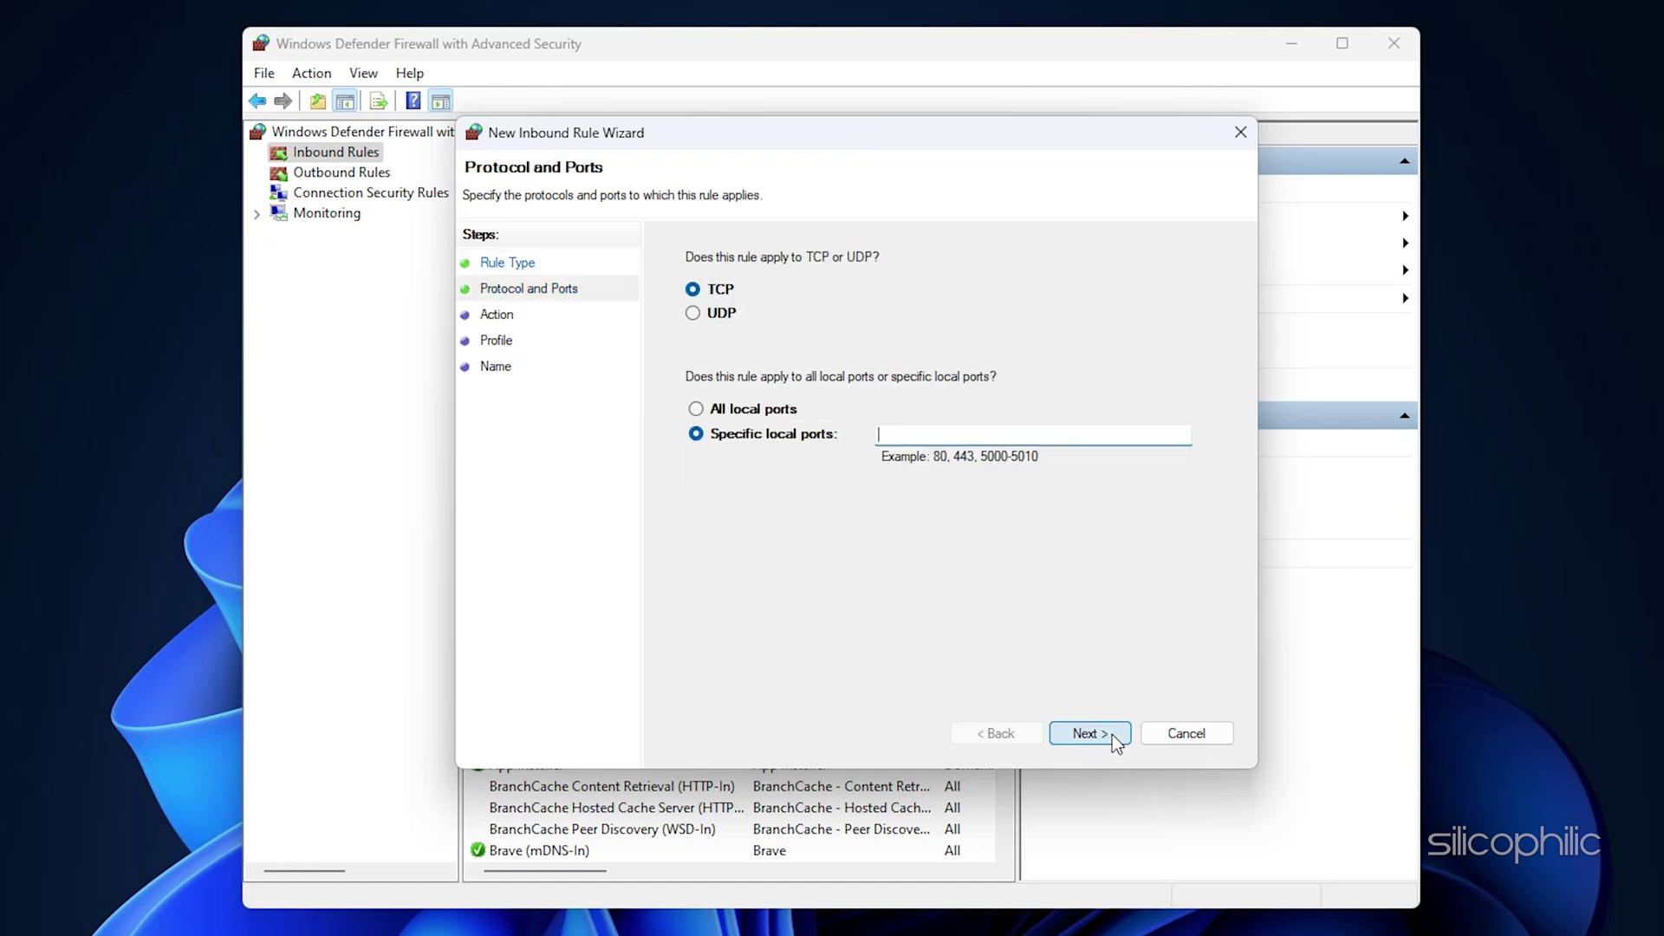
left_click(691, 317)
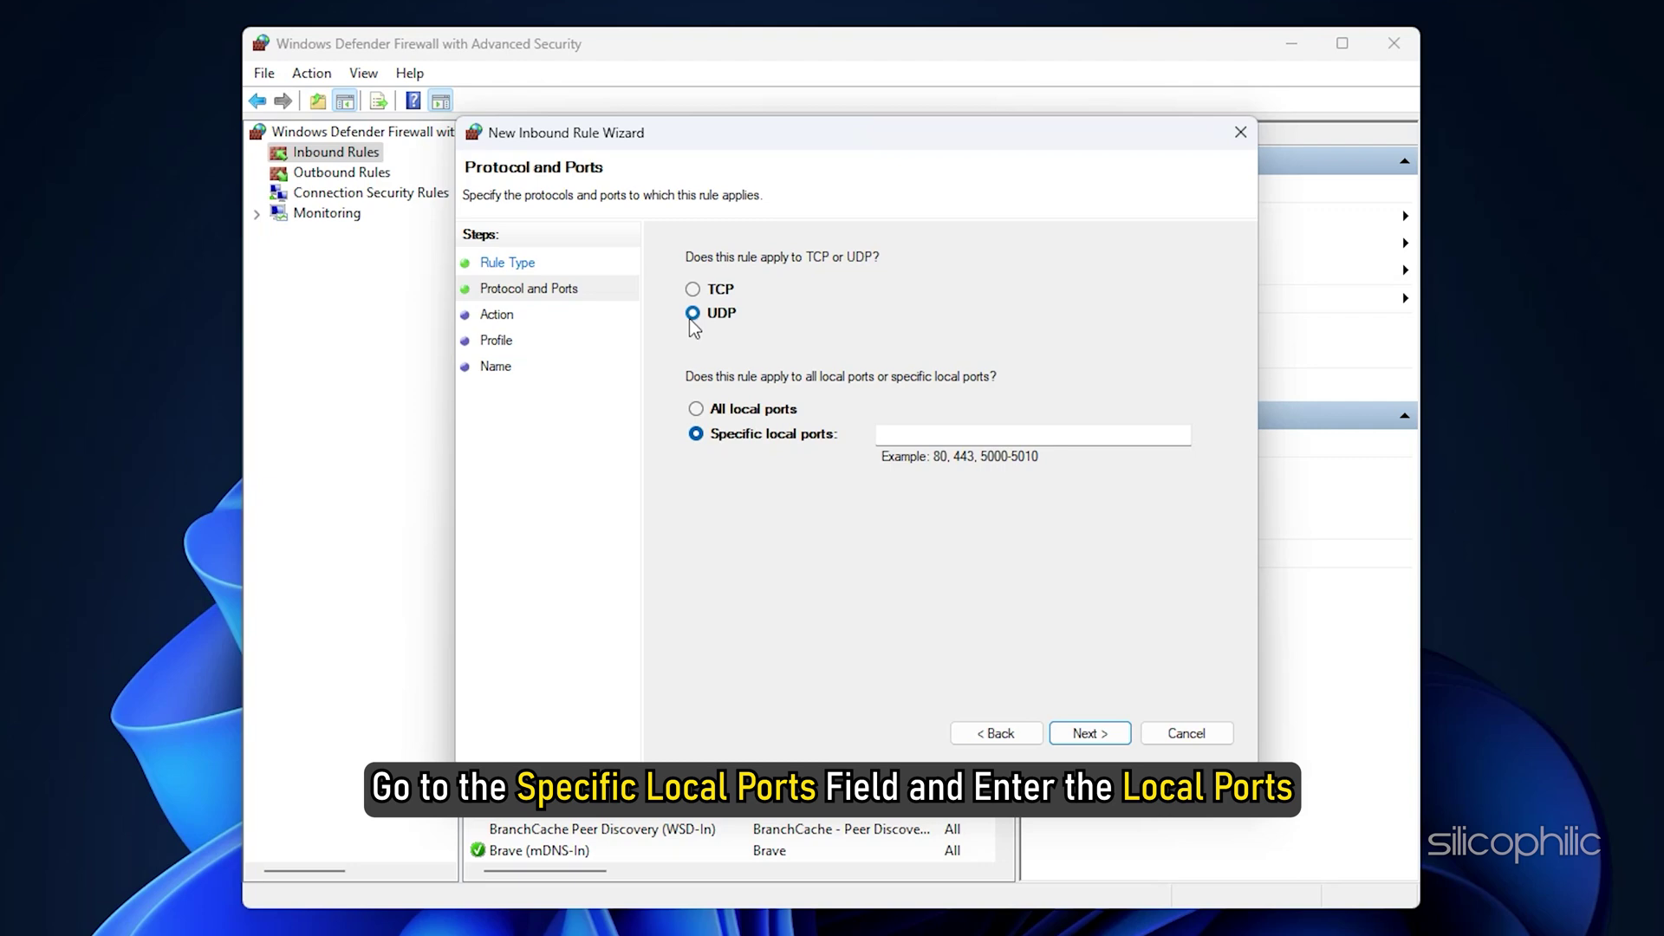
left_click(1052, 431)
type("3074,4380,27000-27036")
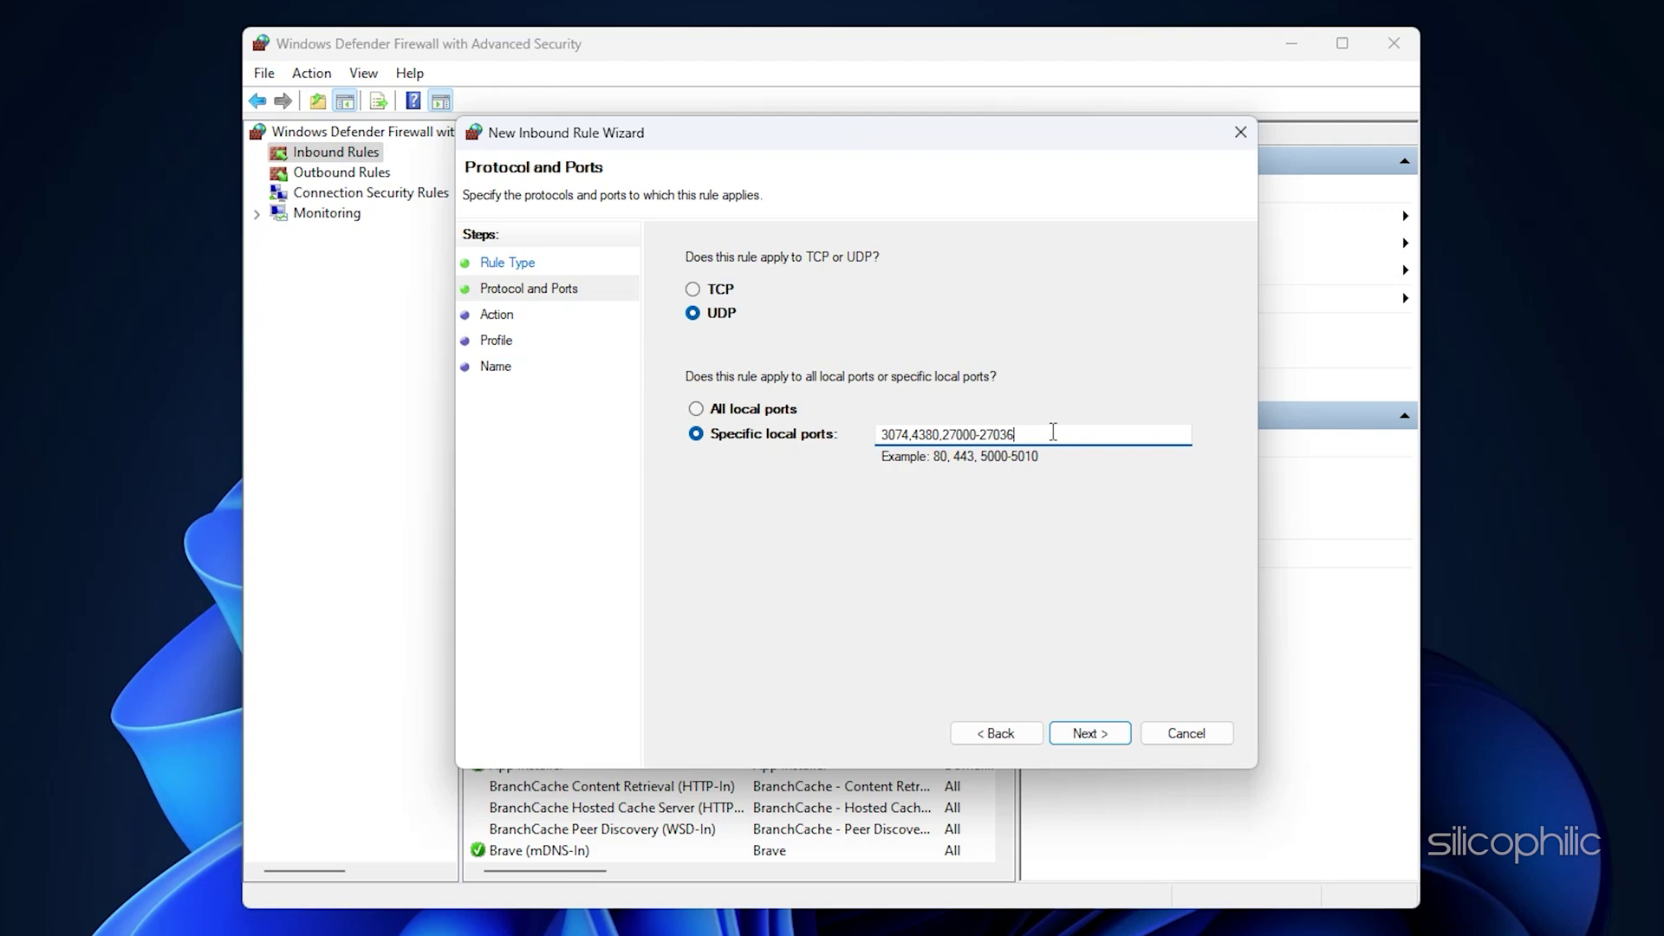
Keep the Allow action and all profiles, advancing to the rule's naming page.
left_click(1117, 736)
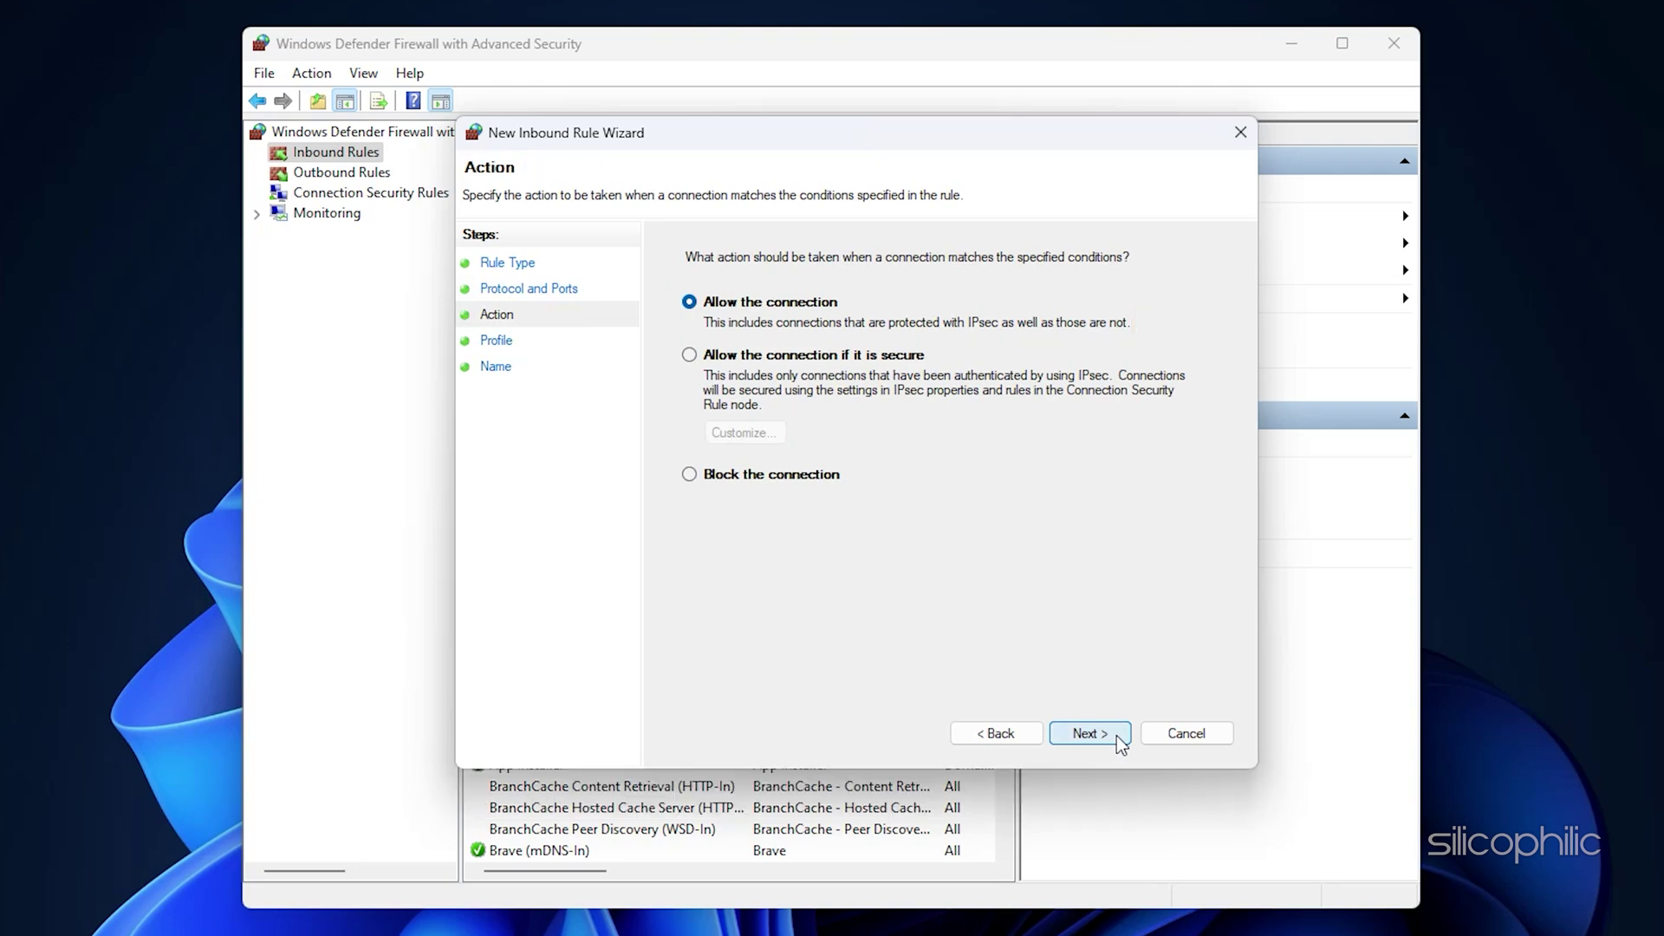
left_click(1116, 735)
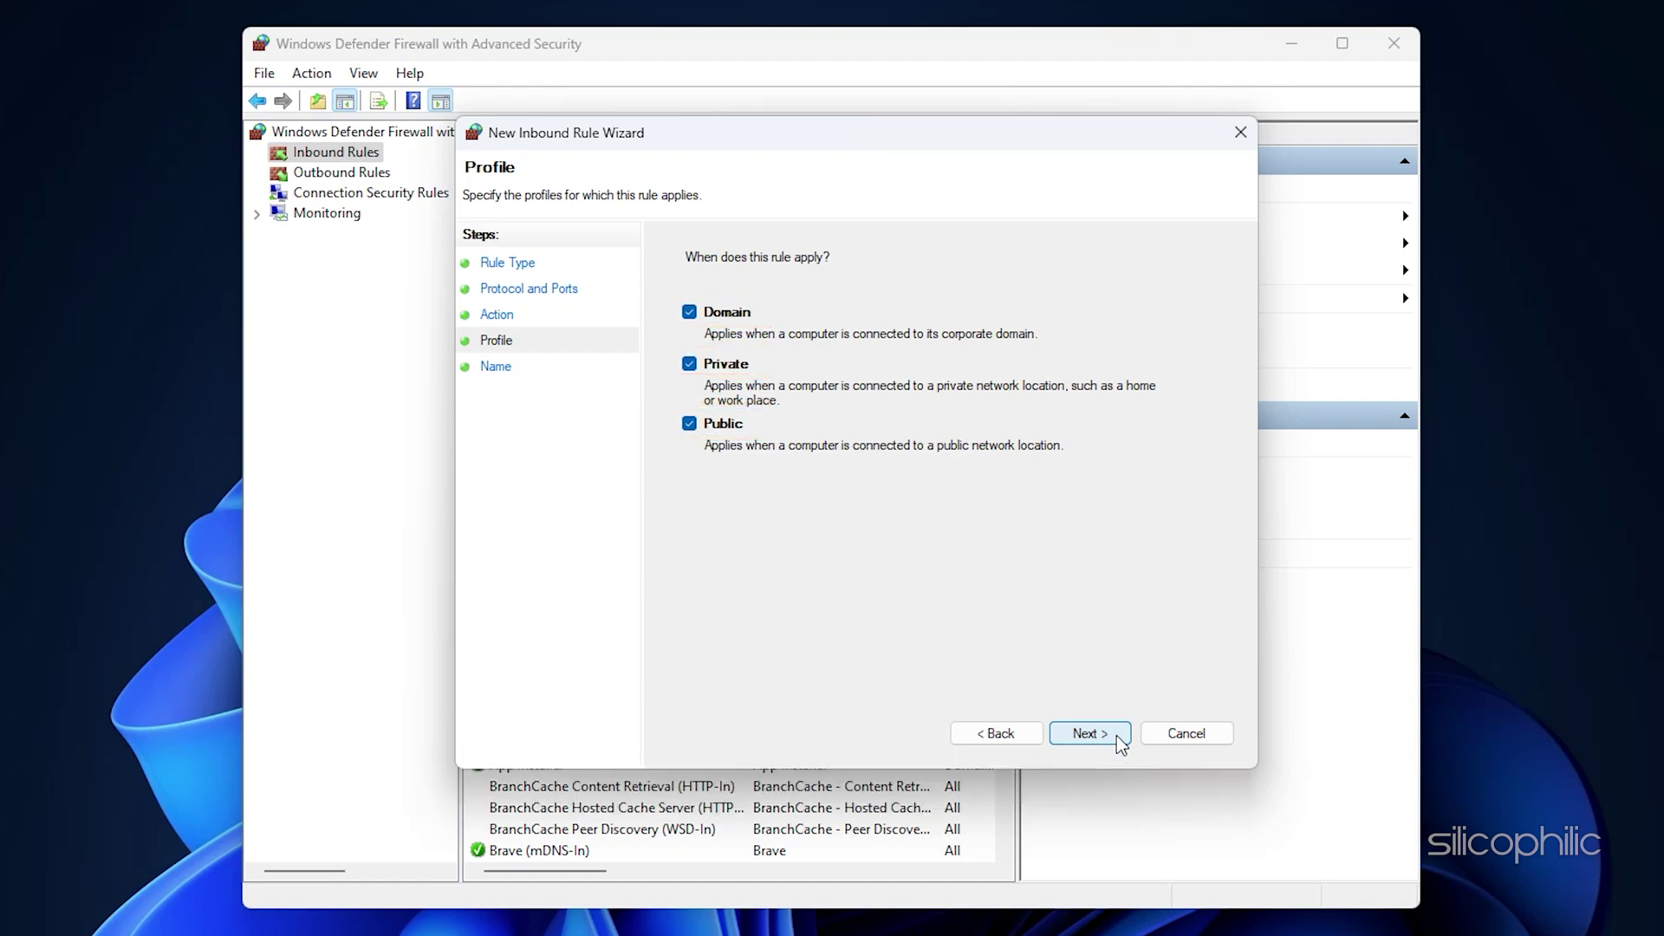
left_click(1116, 735)
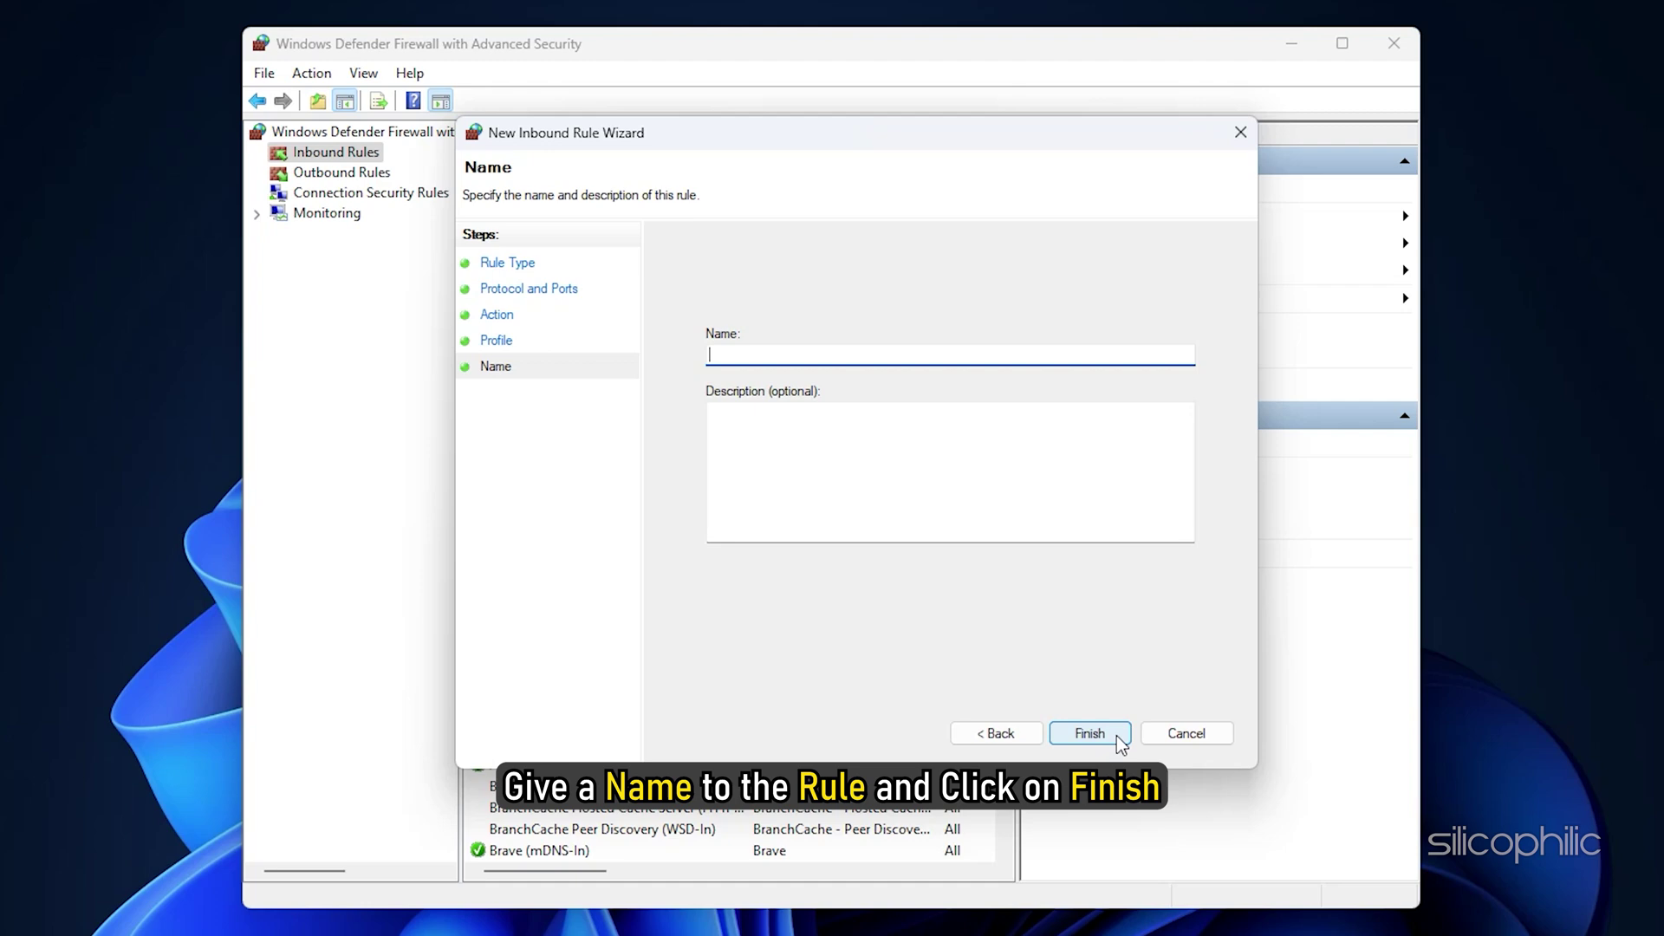
Save the inbound UDP rule as WZ20 and switch to the Outbound Rules list.
type("WZ")
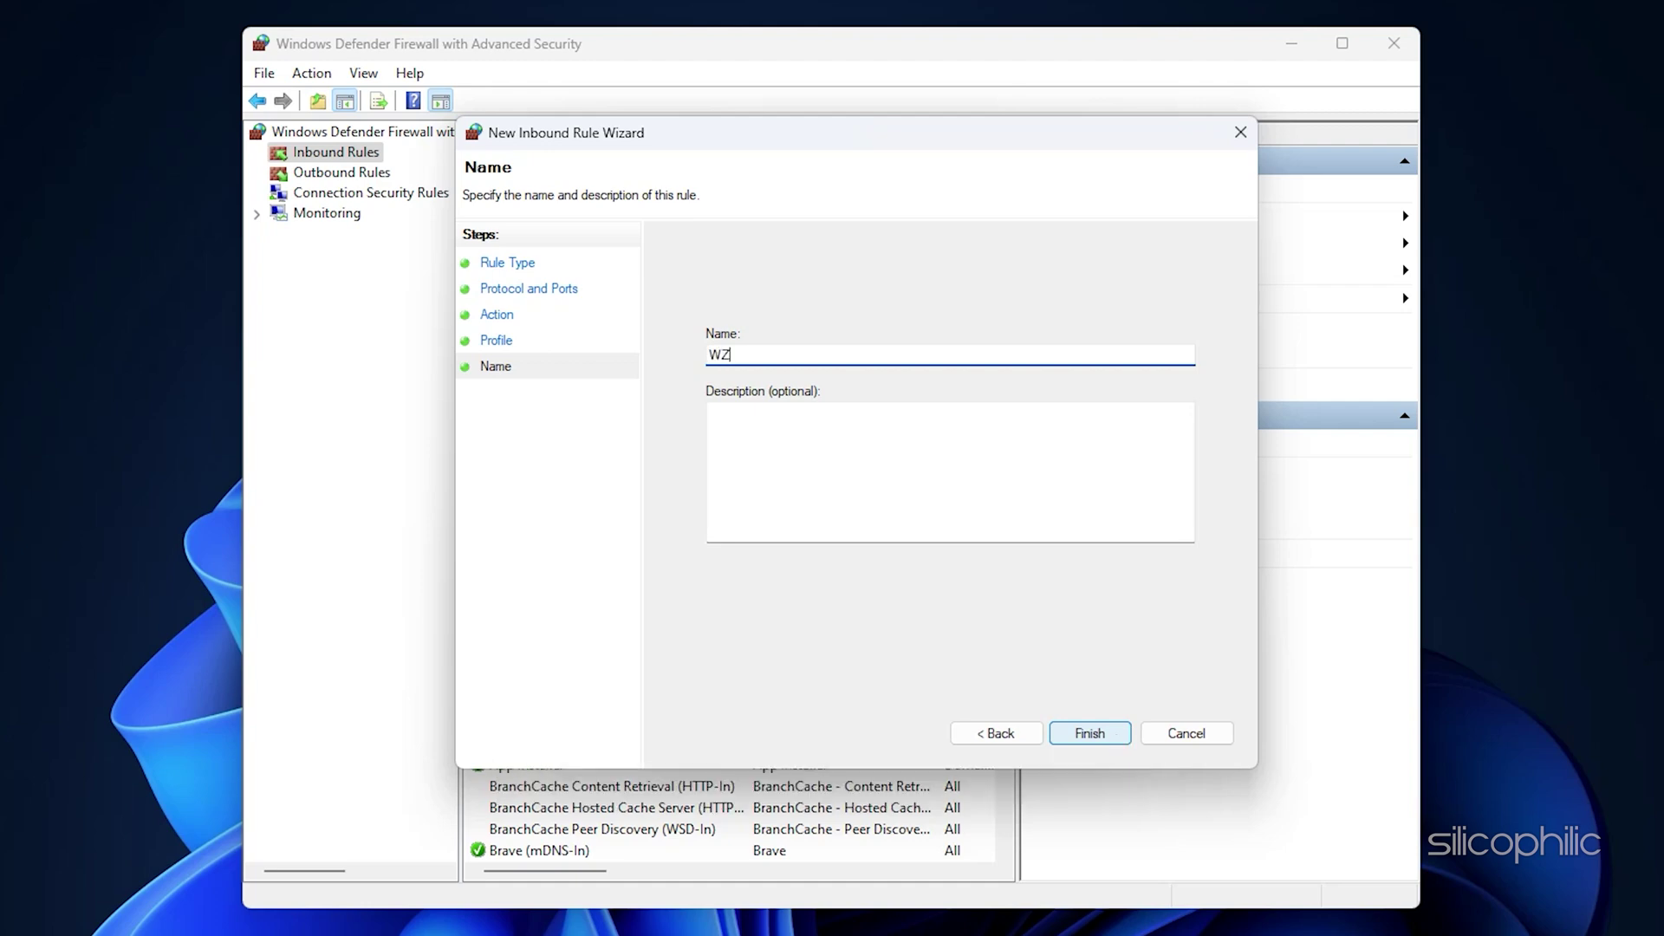
type("20")
left_click(1116, 736)
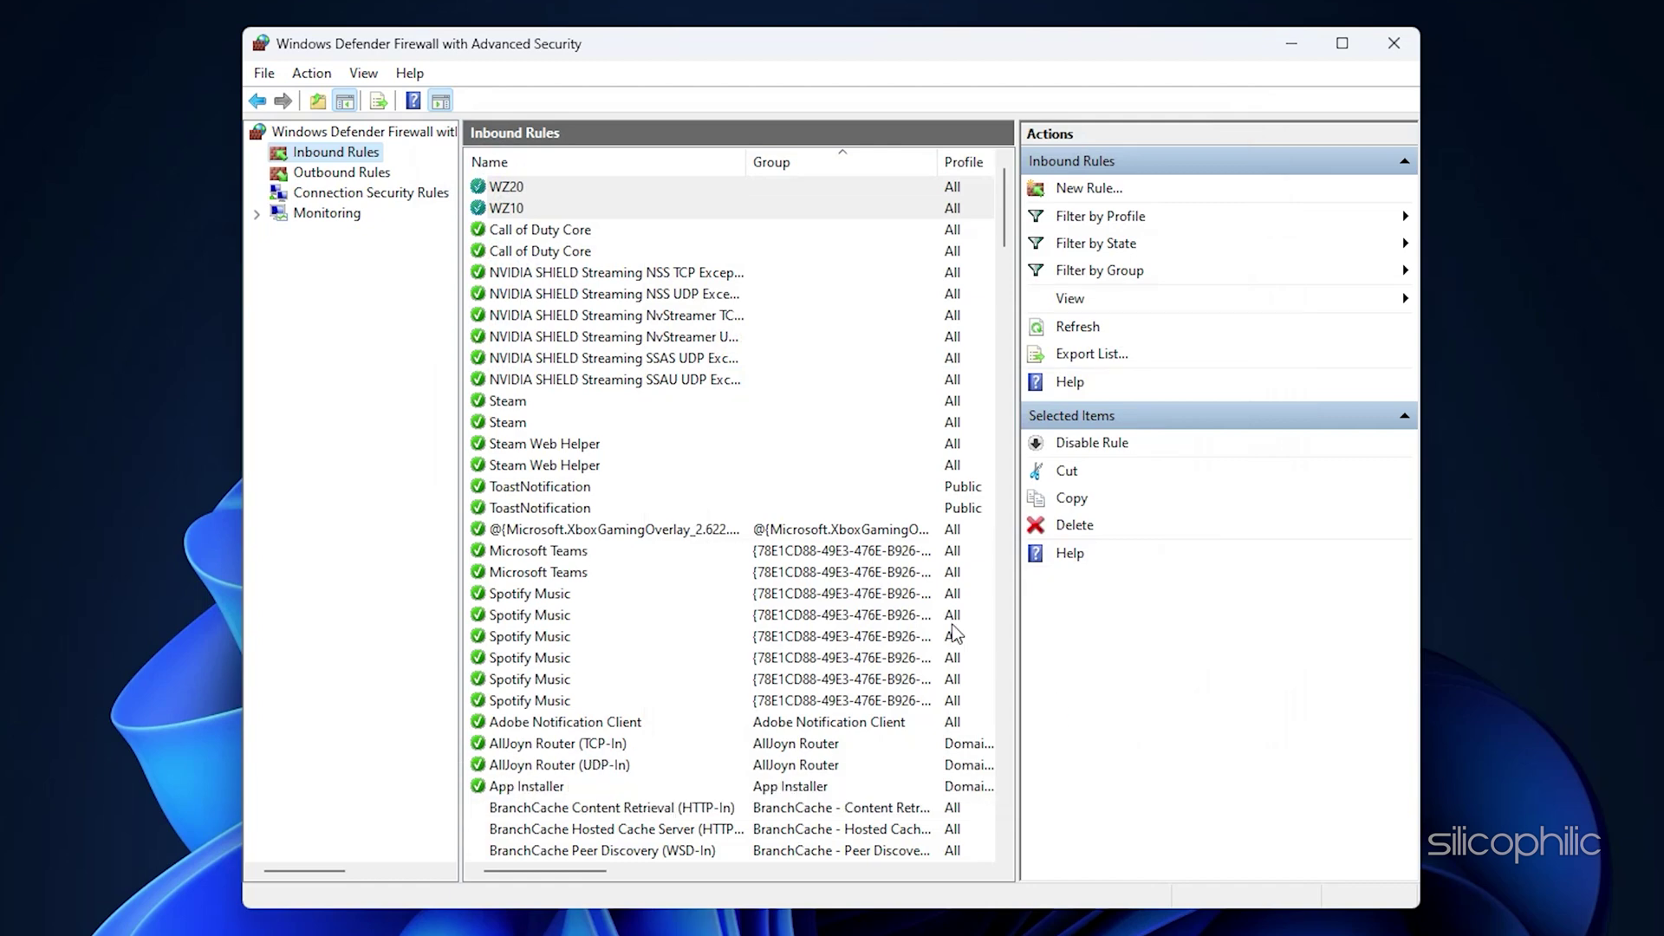
left_click(385, 177)
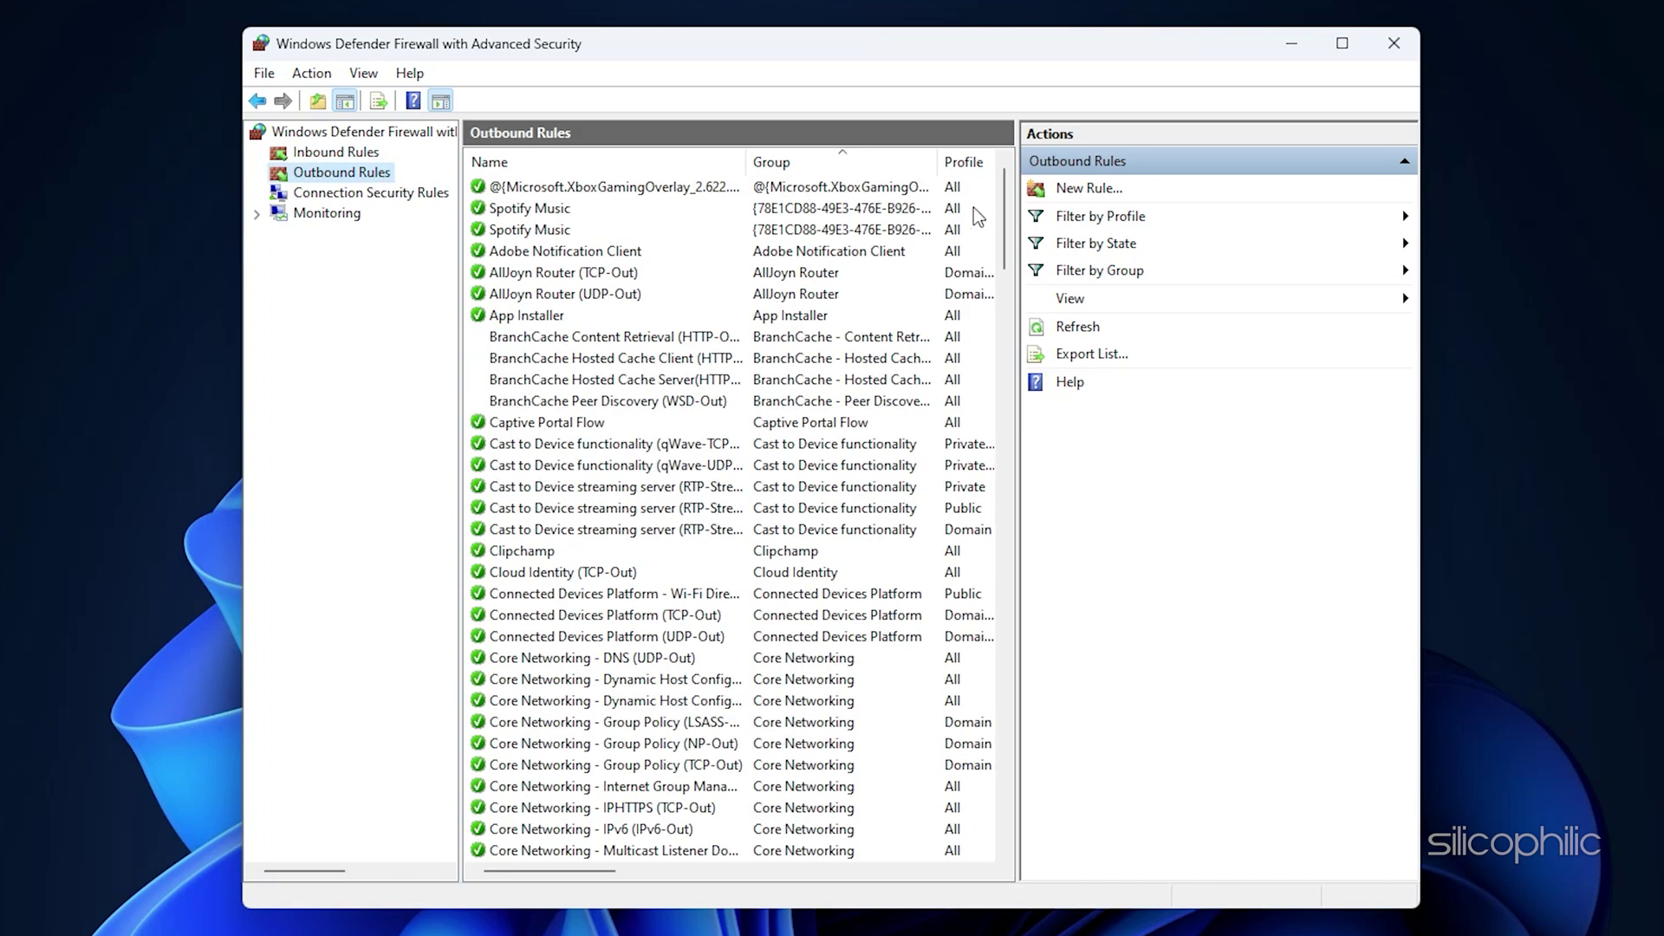
left_click(1118, 193)
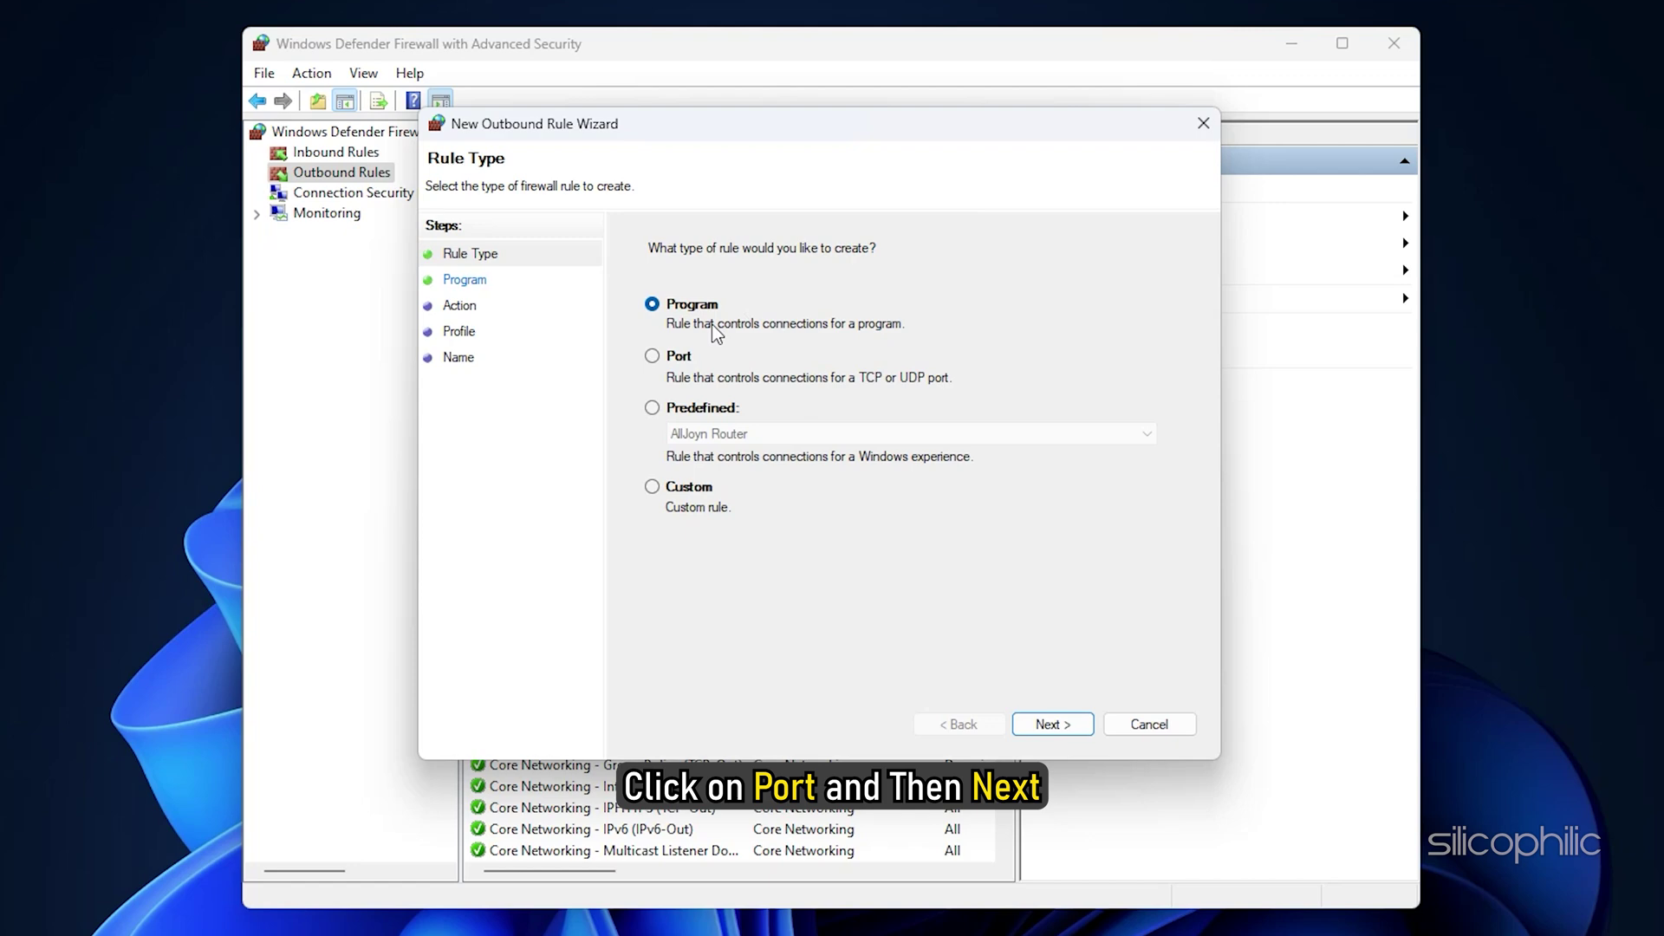
left_click(654, 356)
left_click(1085, 721)
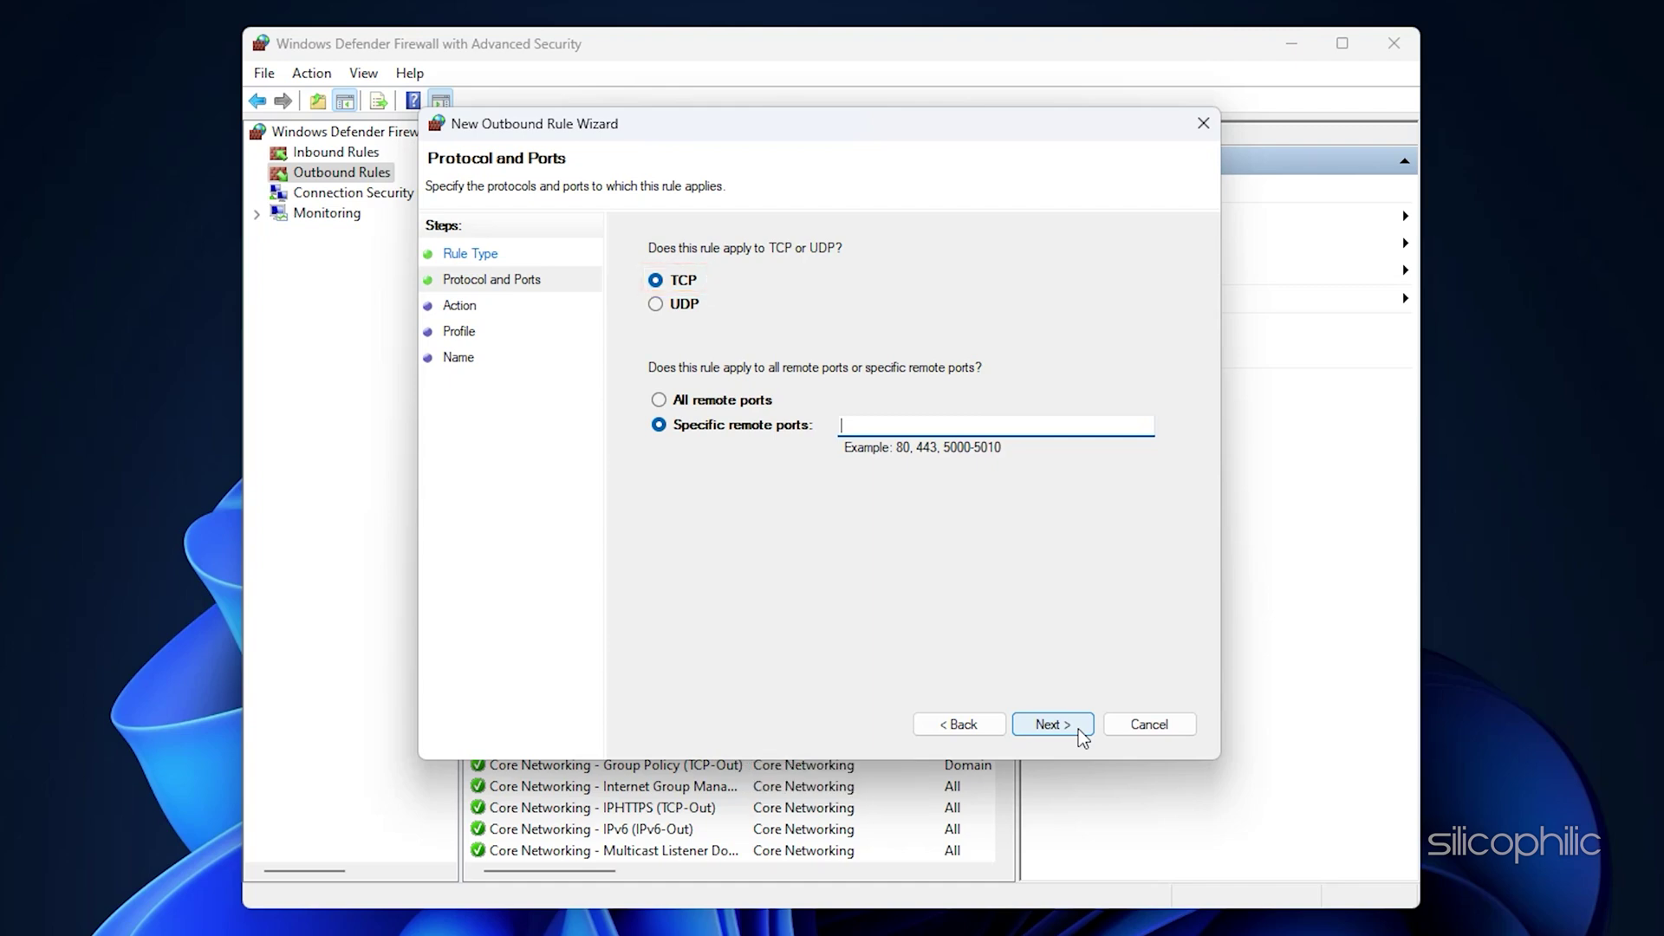
type("3074,3075,27015-27030,27036-27037")
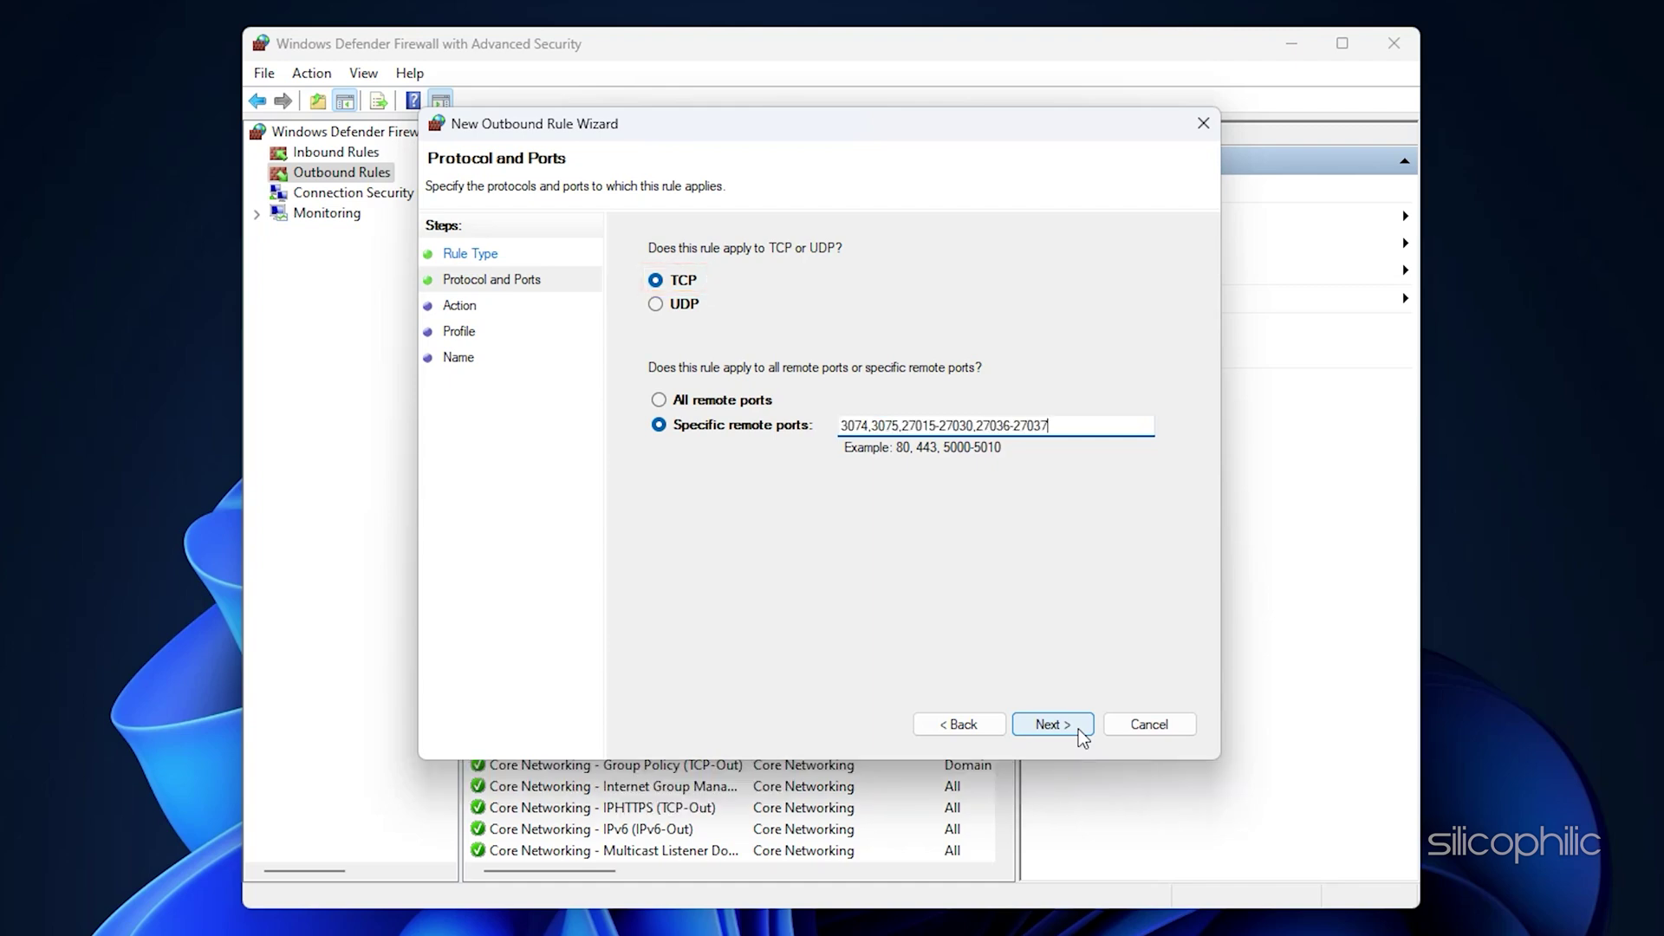
Allow the connection on all profiles and save the outbound rule named 'Block'.
left_click(1078, 728)
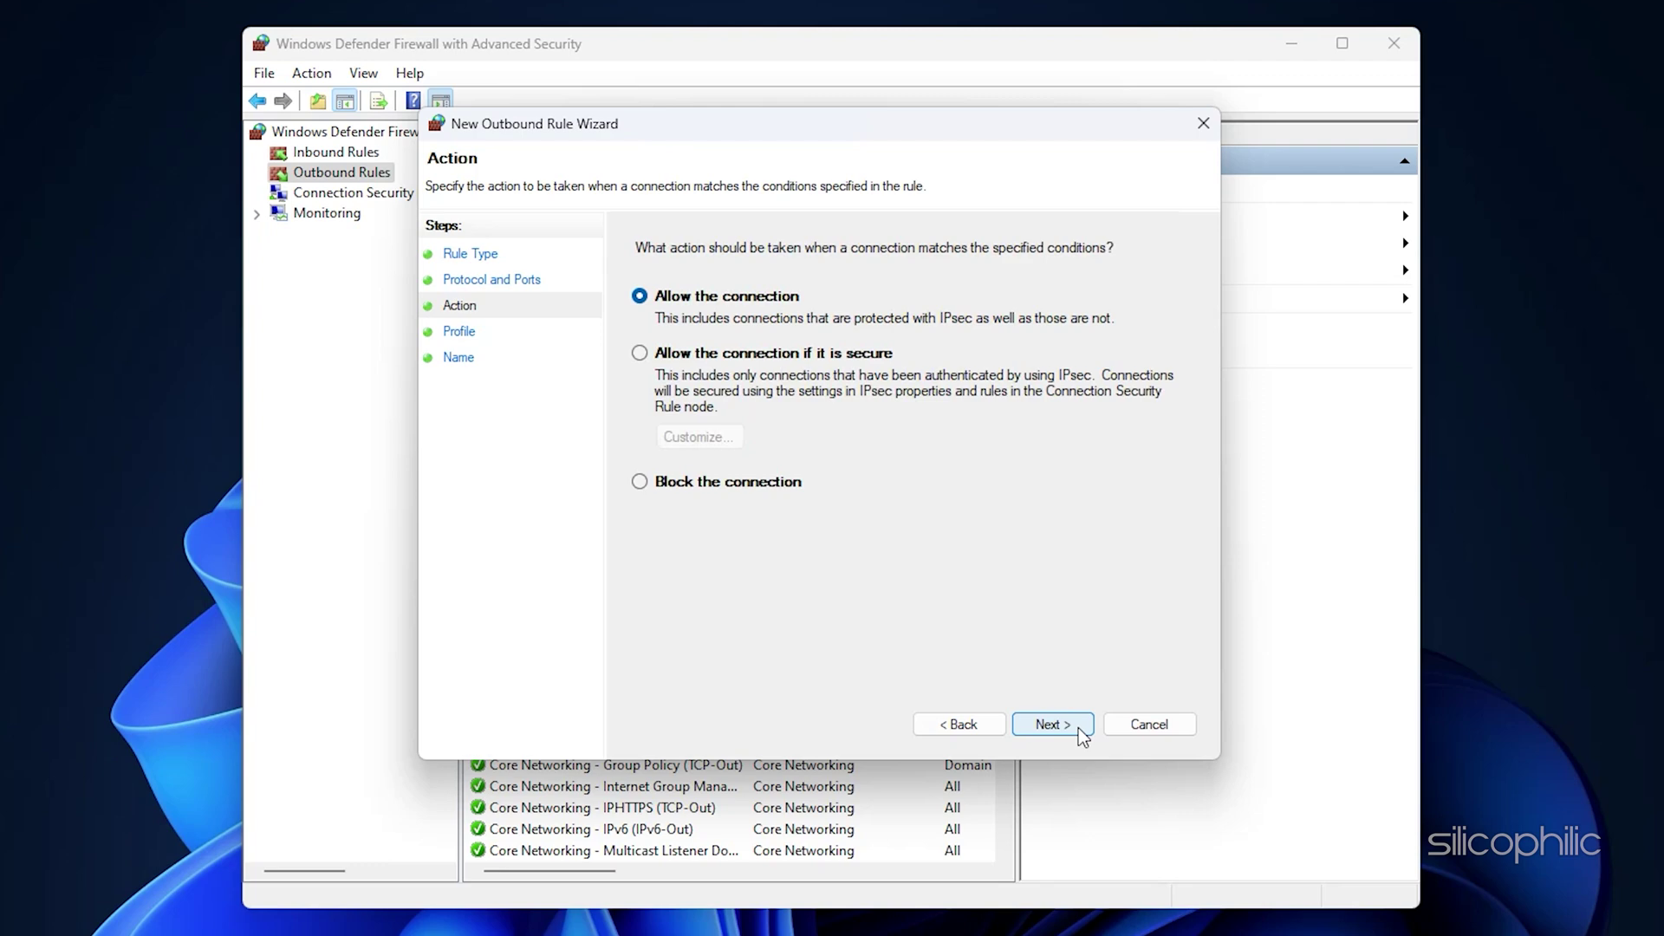
left_click(1078, 728)
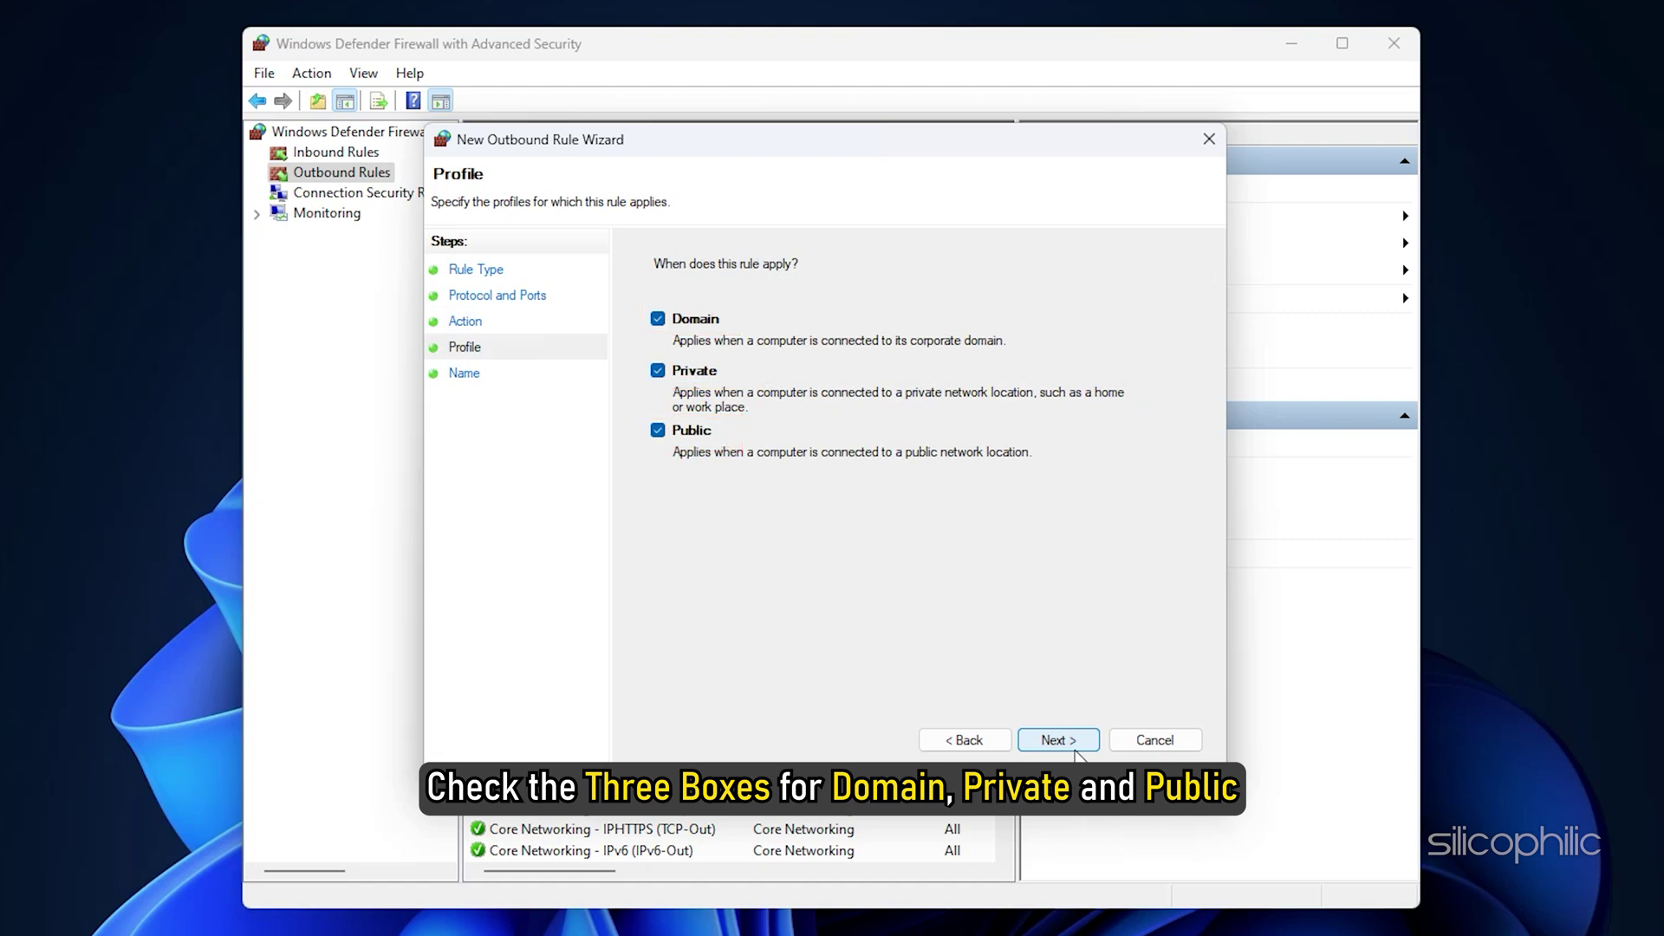
left_click(1075, 750)
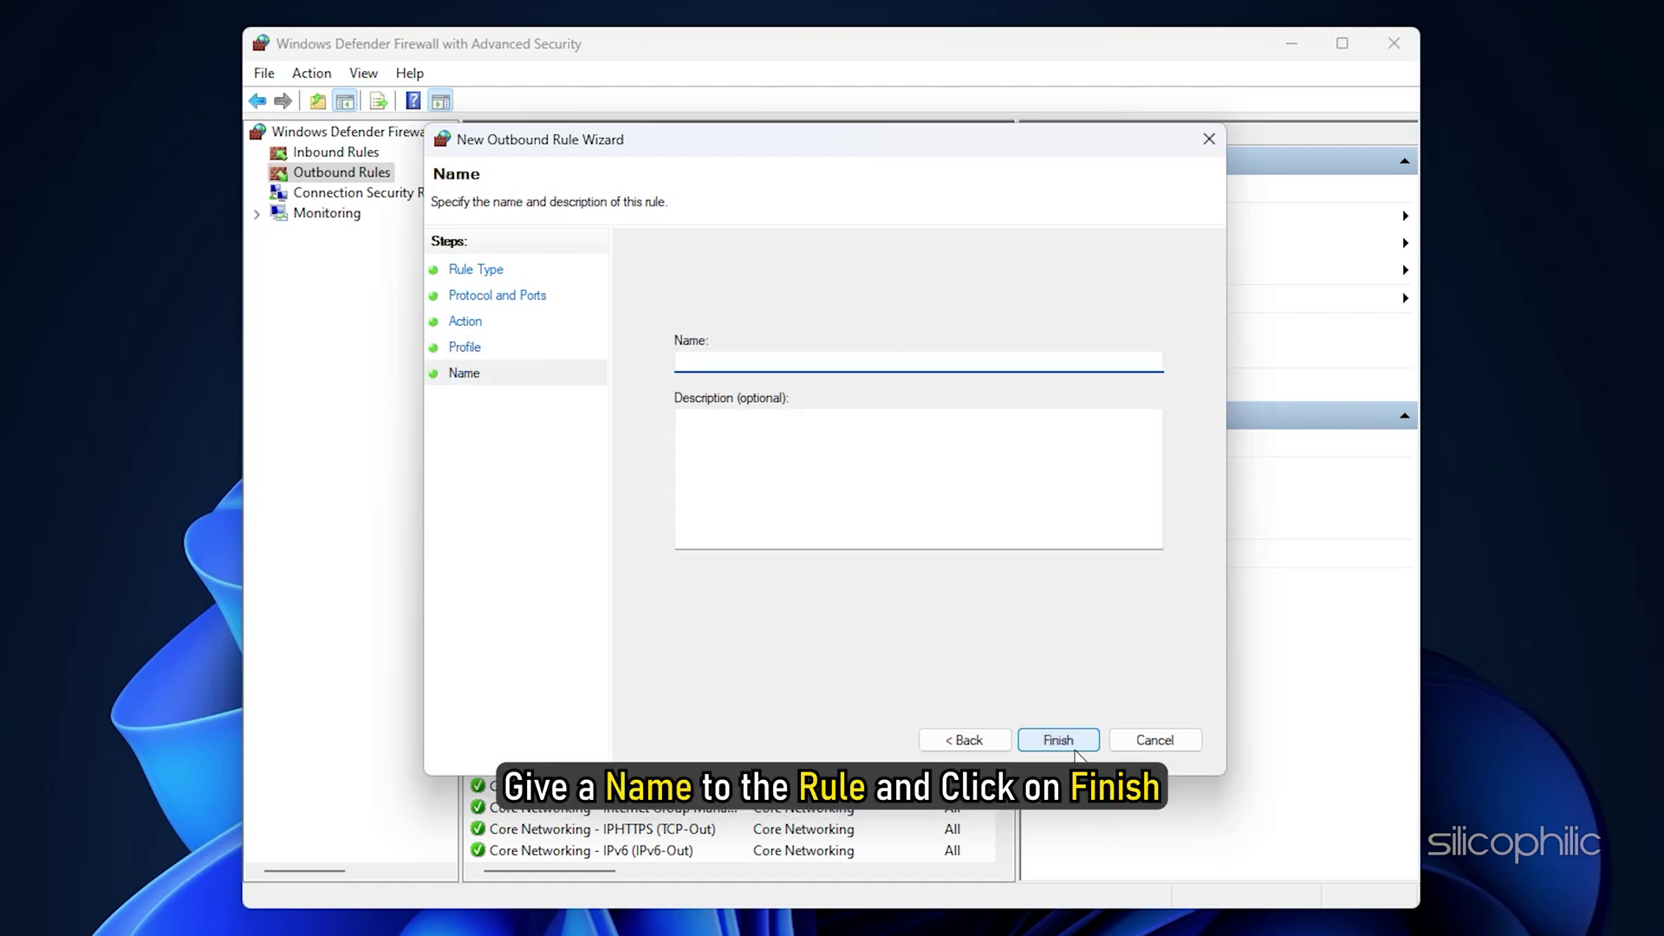
type("Block")
left_click(1073, 745)
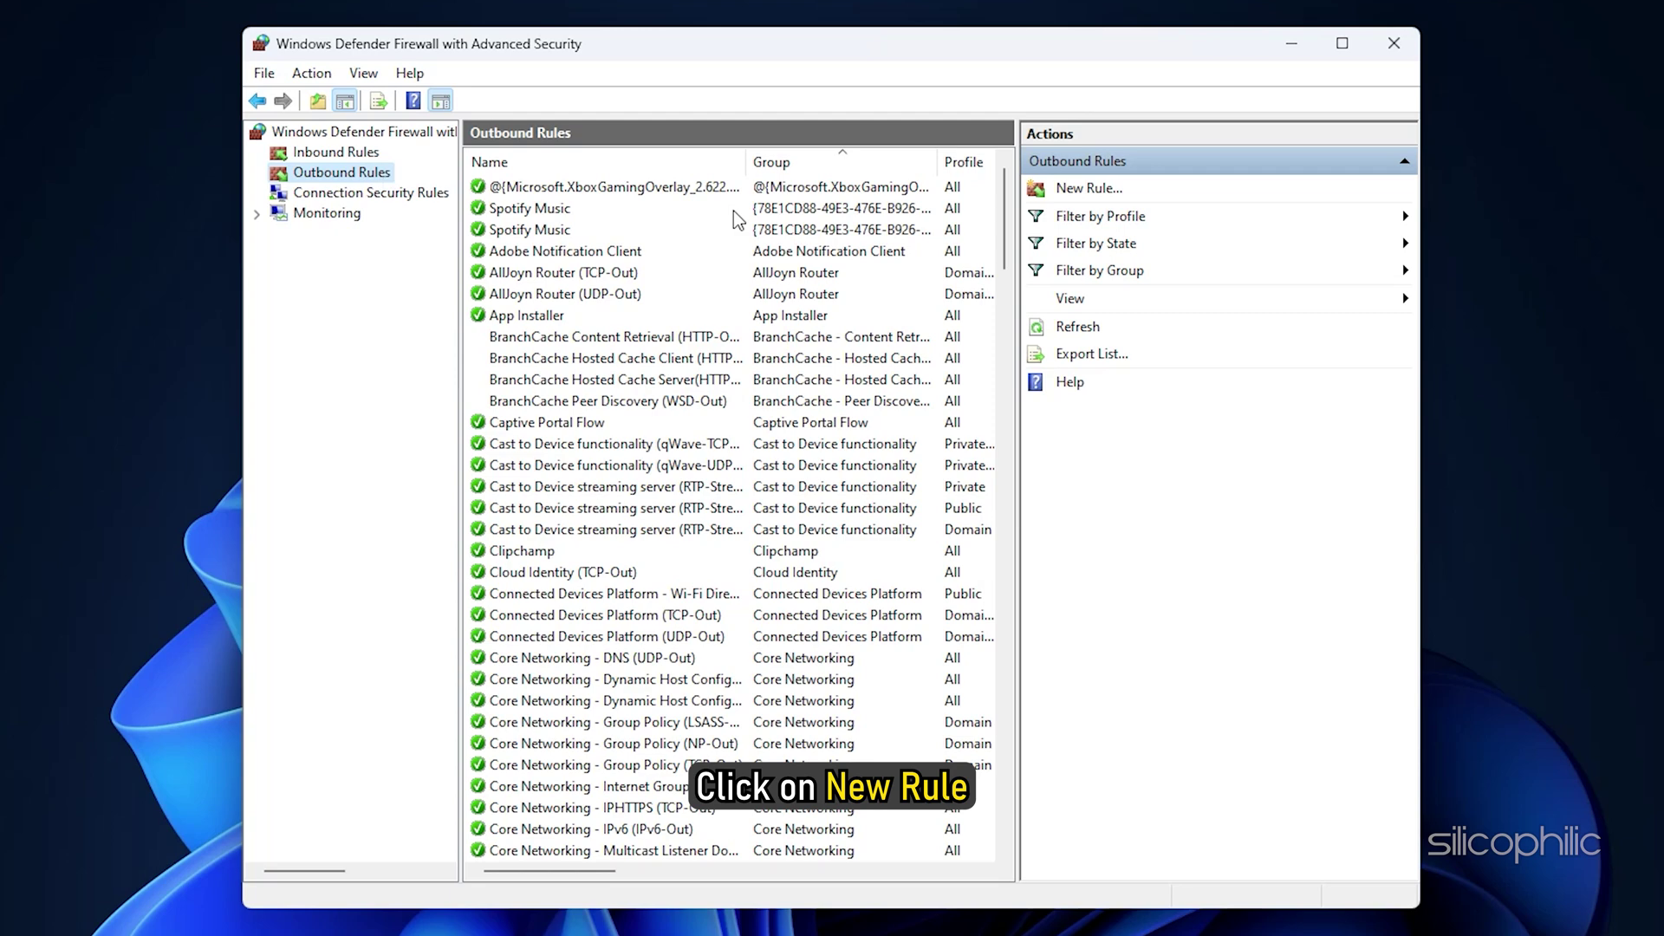
Start another port-based outbound rule set to the UDP protocol.
left_click(1094, 190)
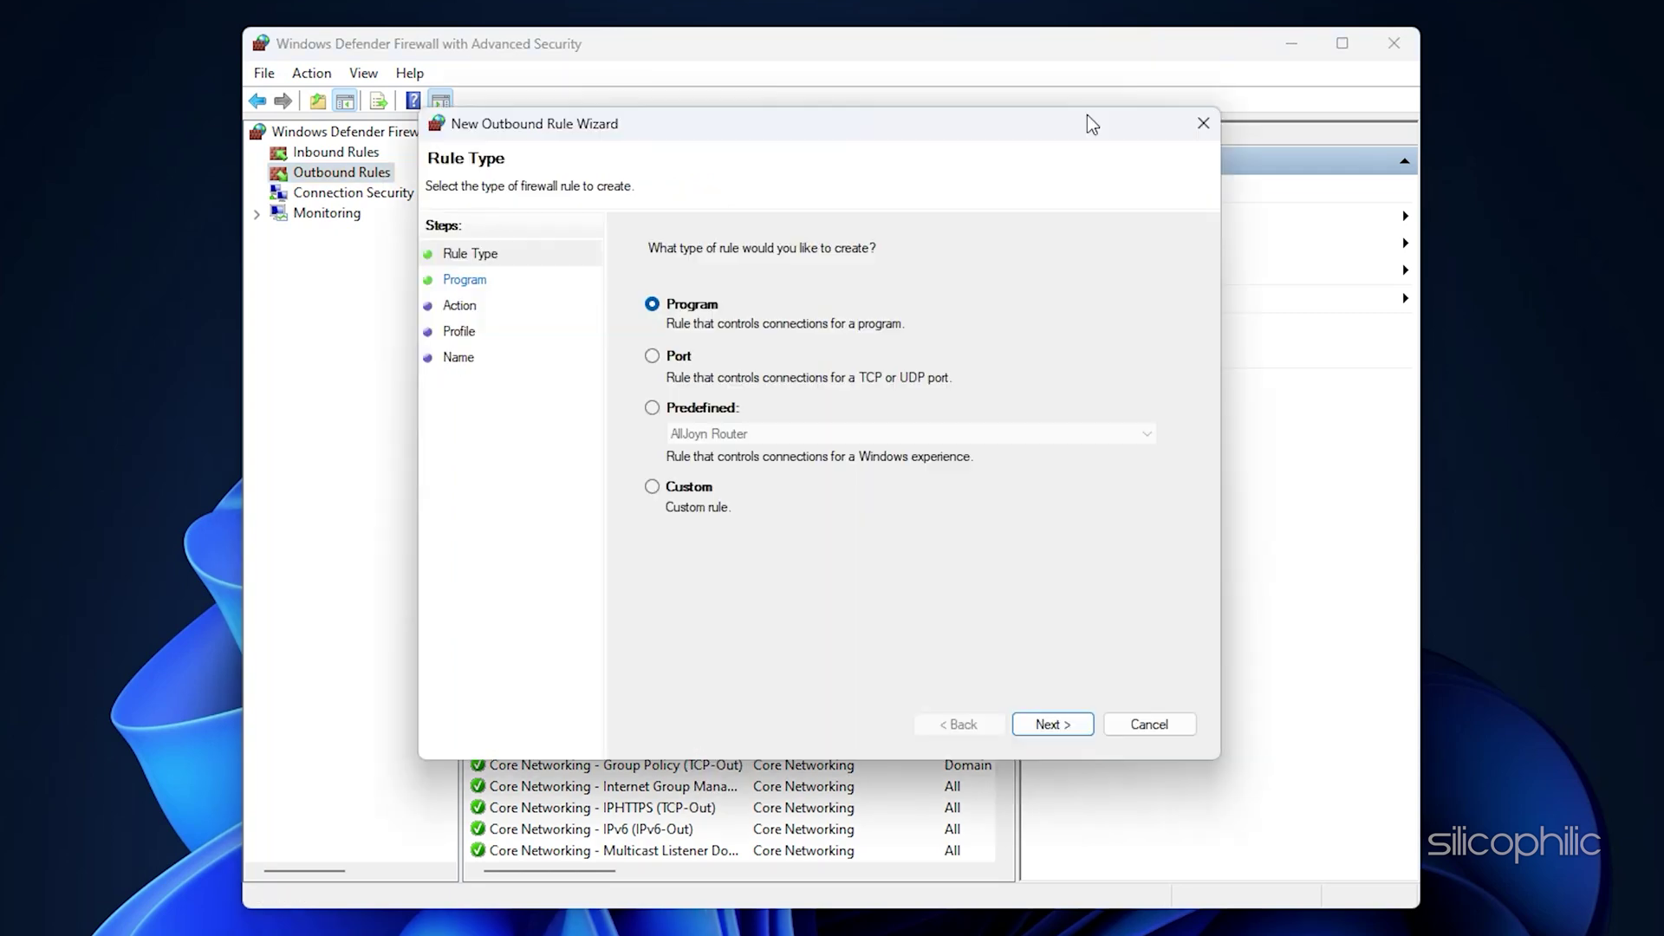
left_click(661, 358)
left_click(1085, 726)
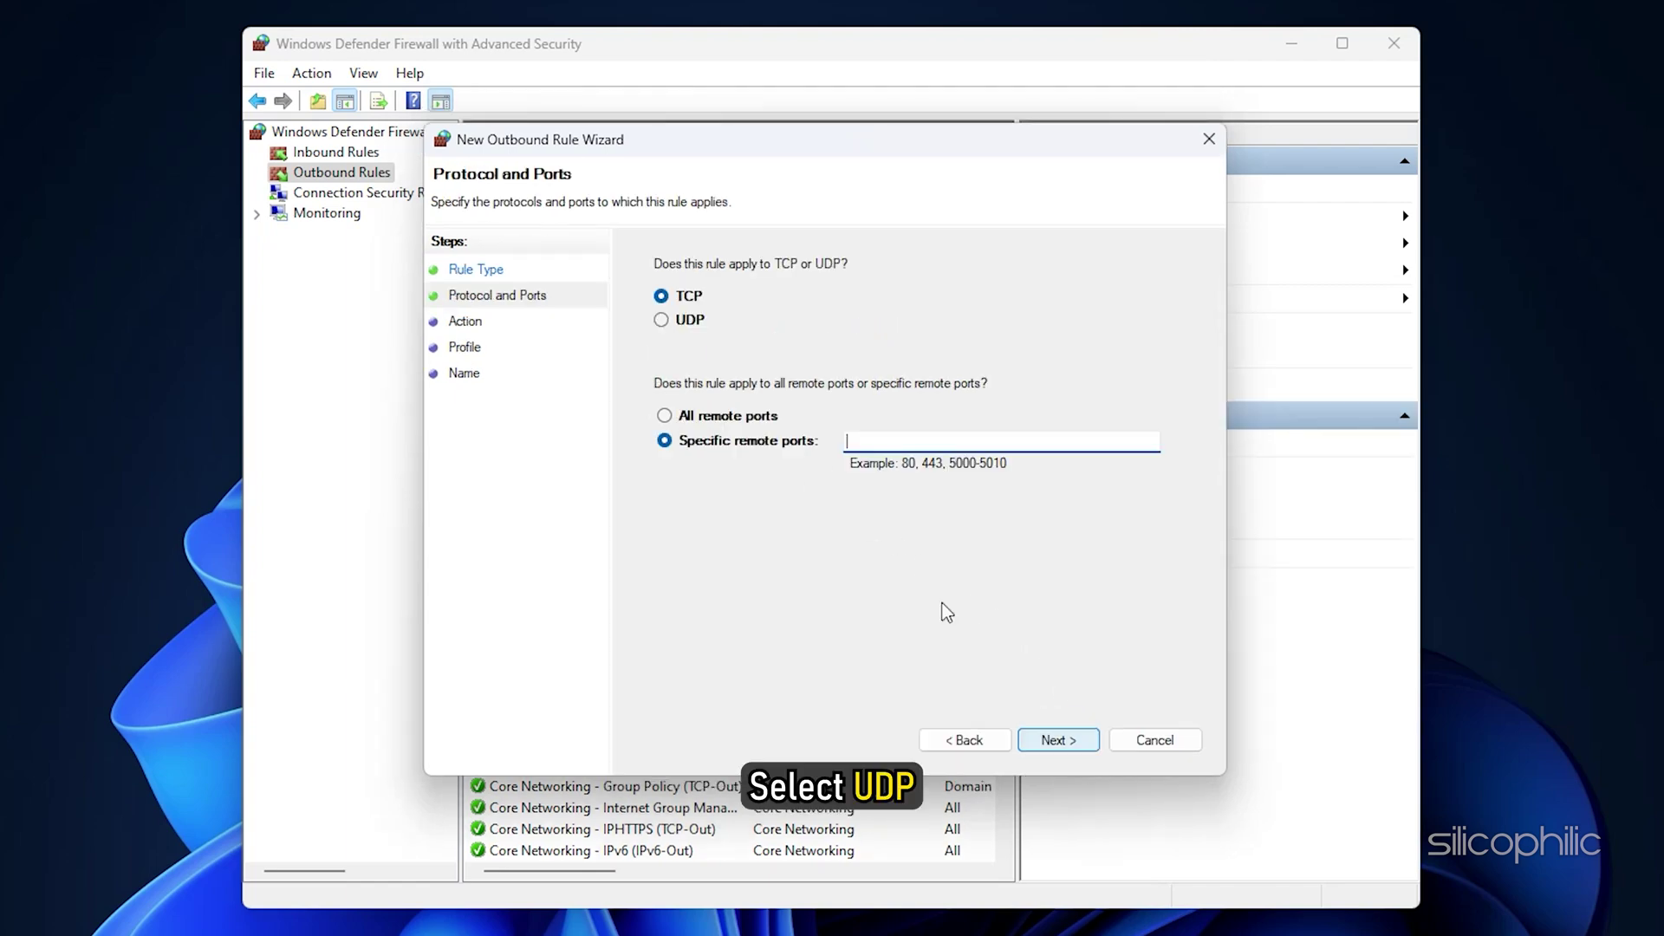
left_click(665, 326)
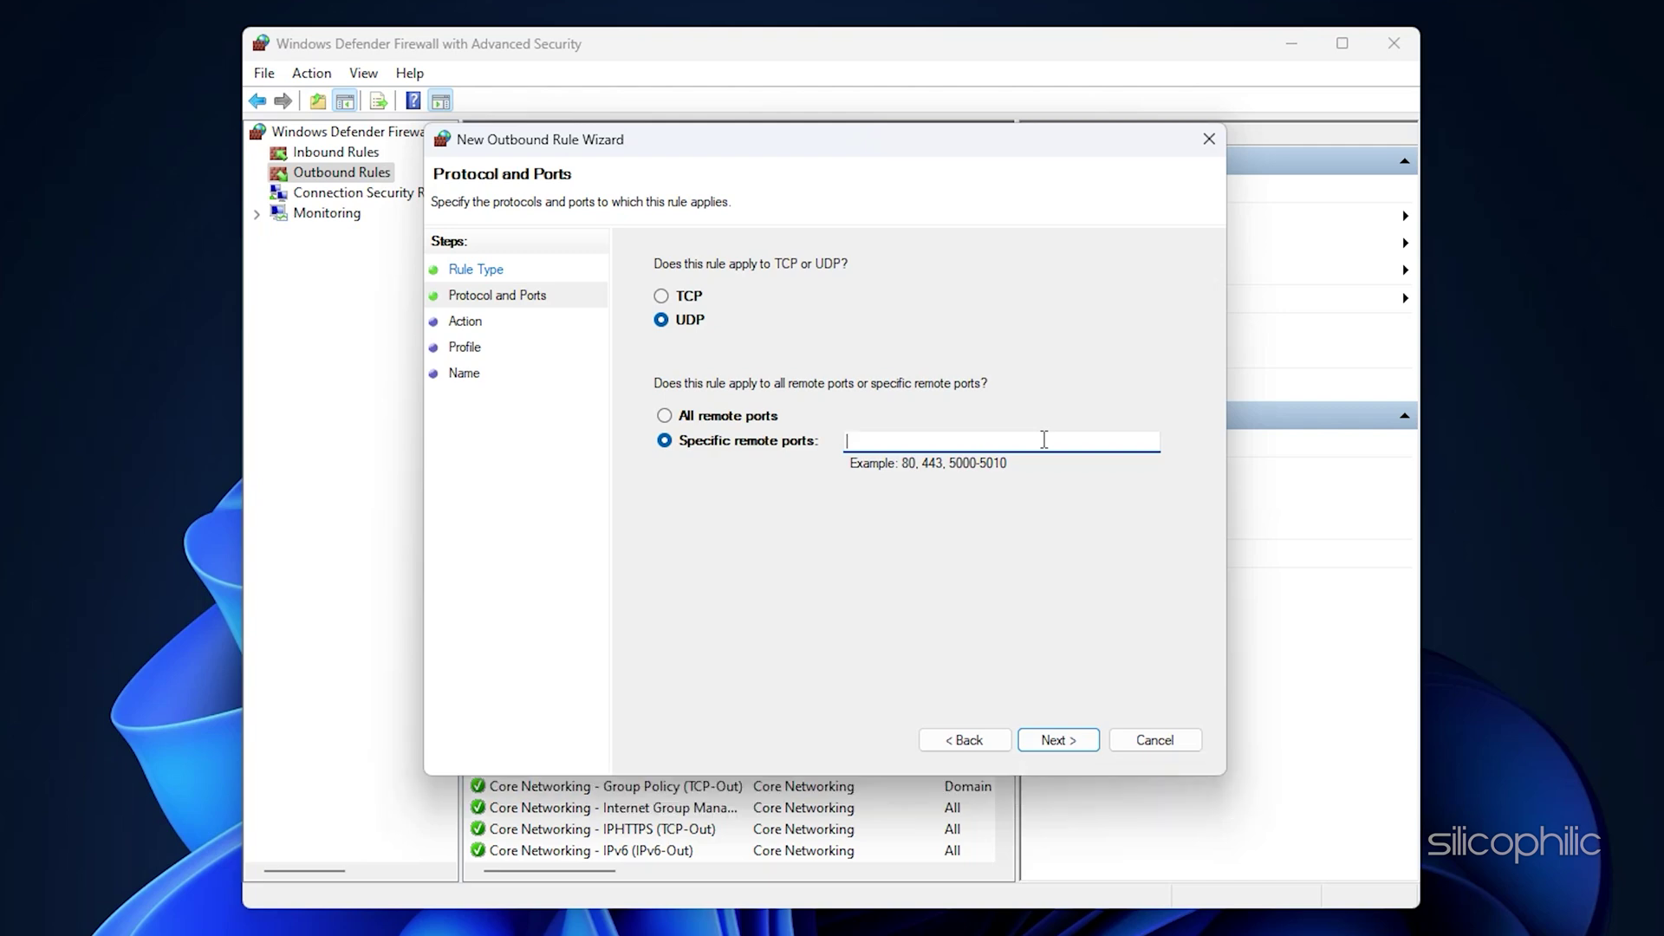
Allow the connection on Domain, Private and Public, and save the rule named 'W'.
left_click(1072, 733)
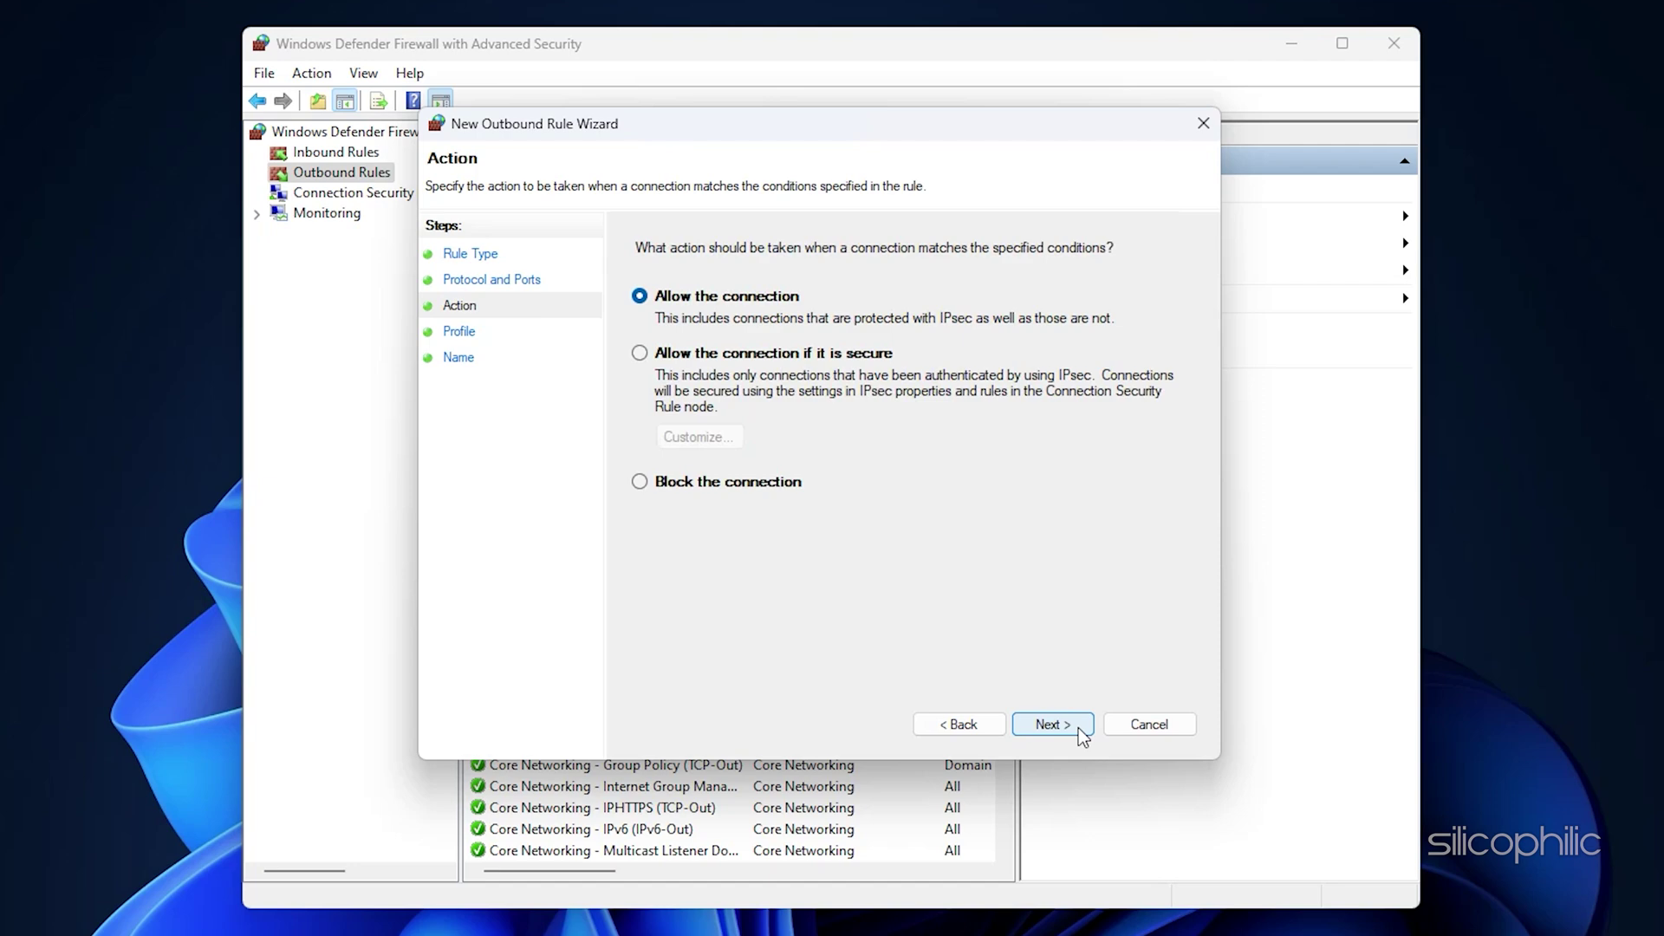
left_click(1078, 728)
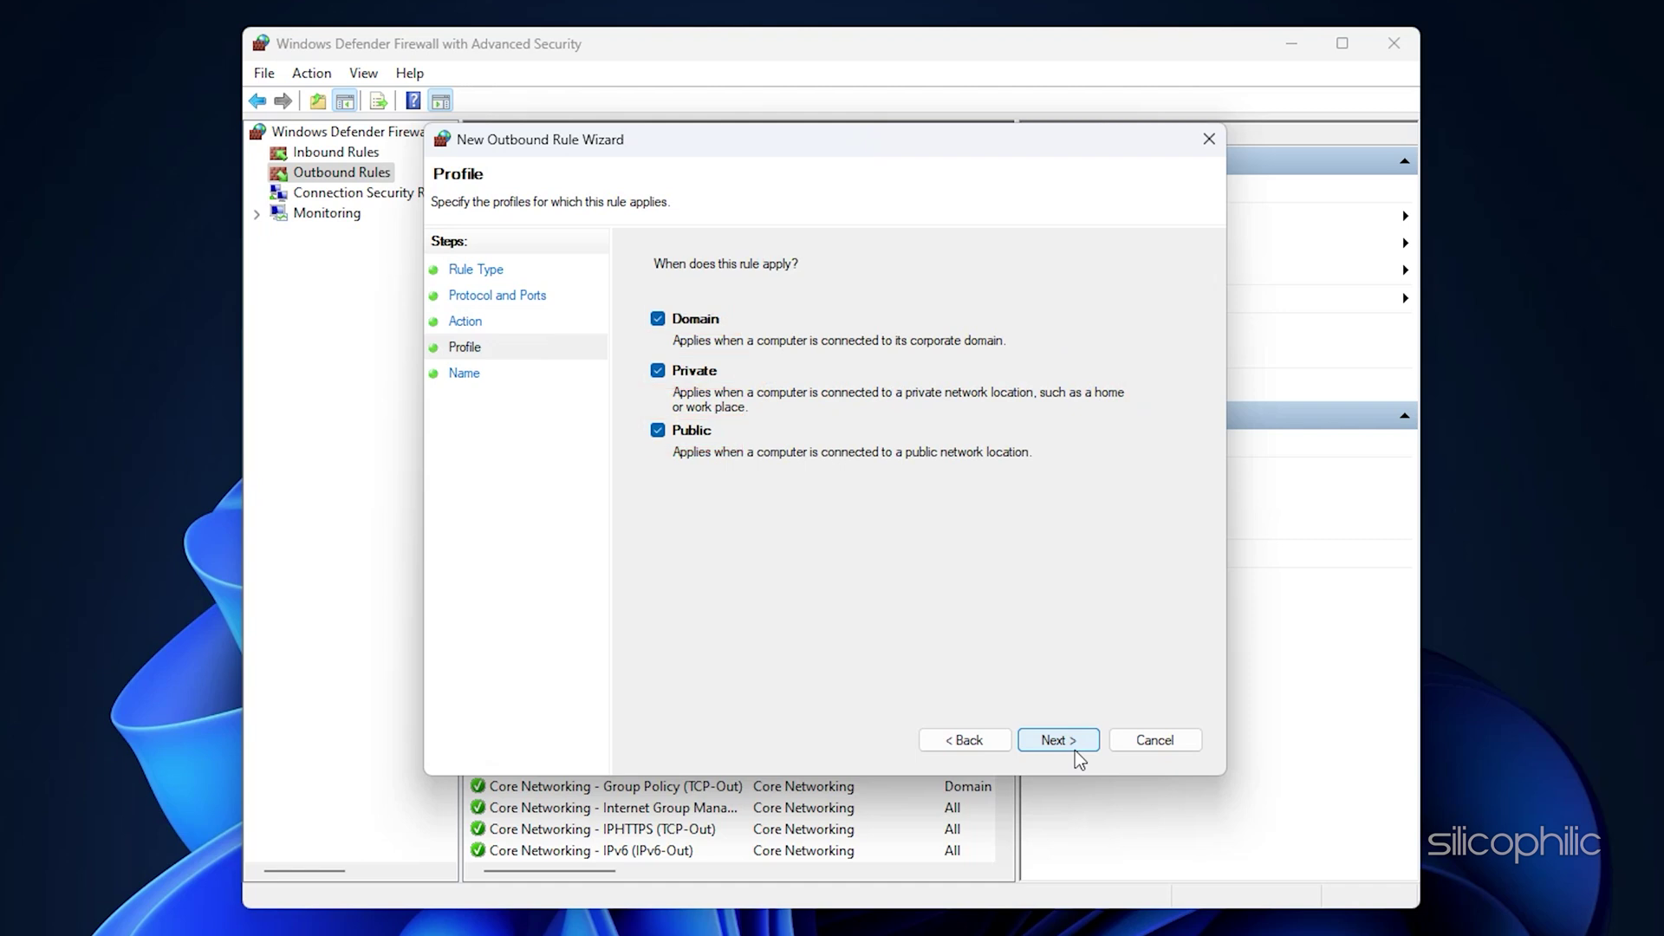
left_click(1075, 751)
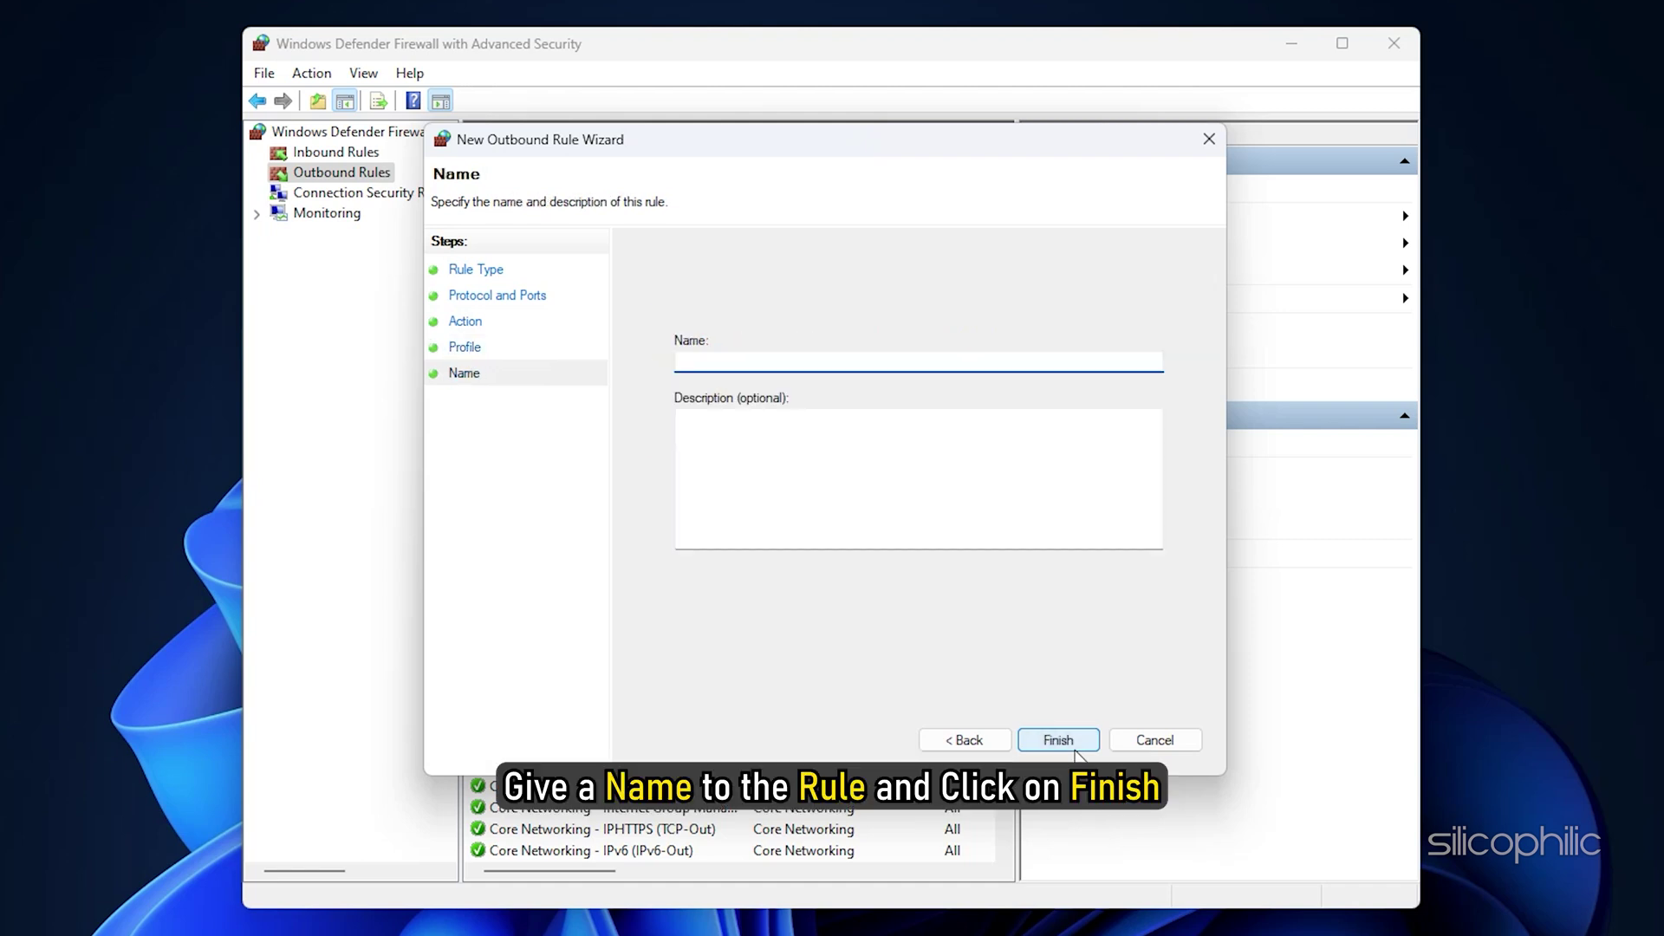
type("WZ25")
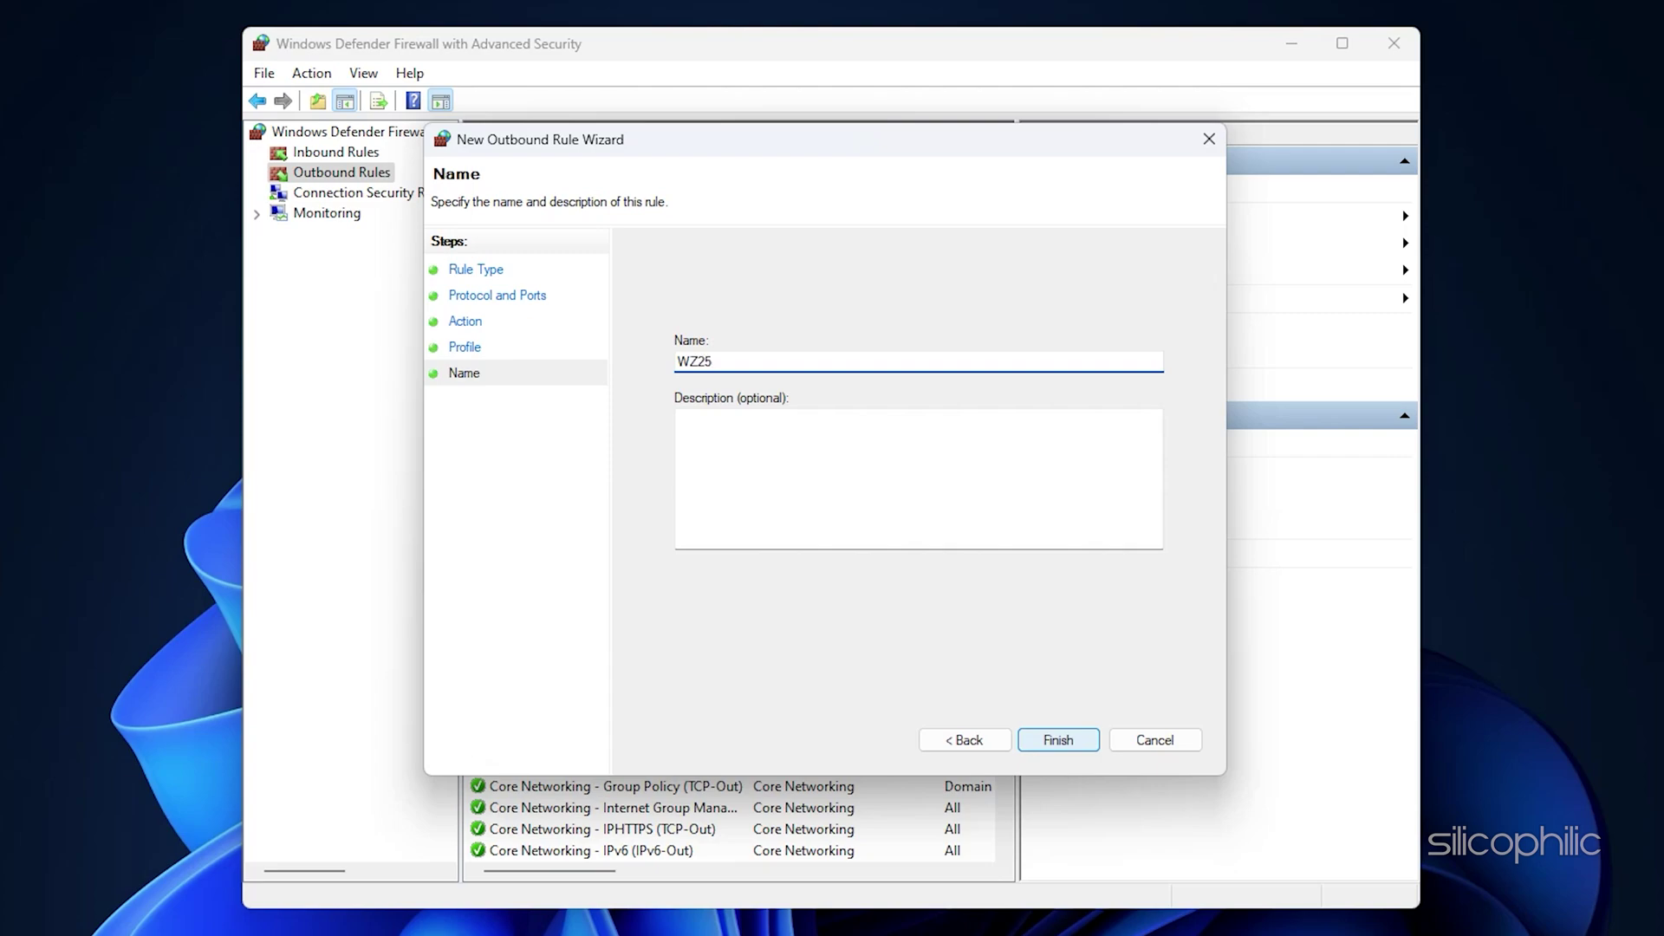
left_click(1075, 751)
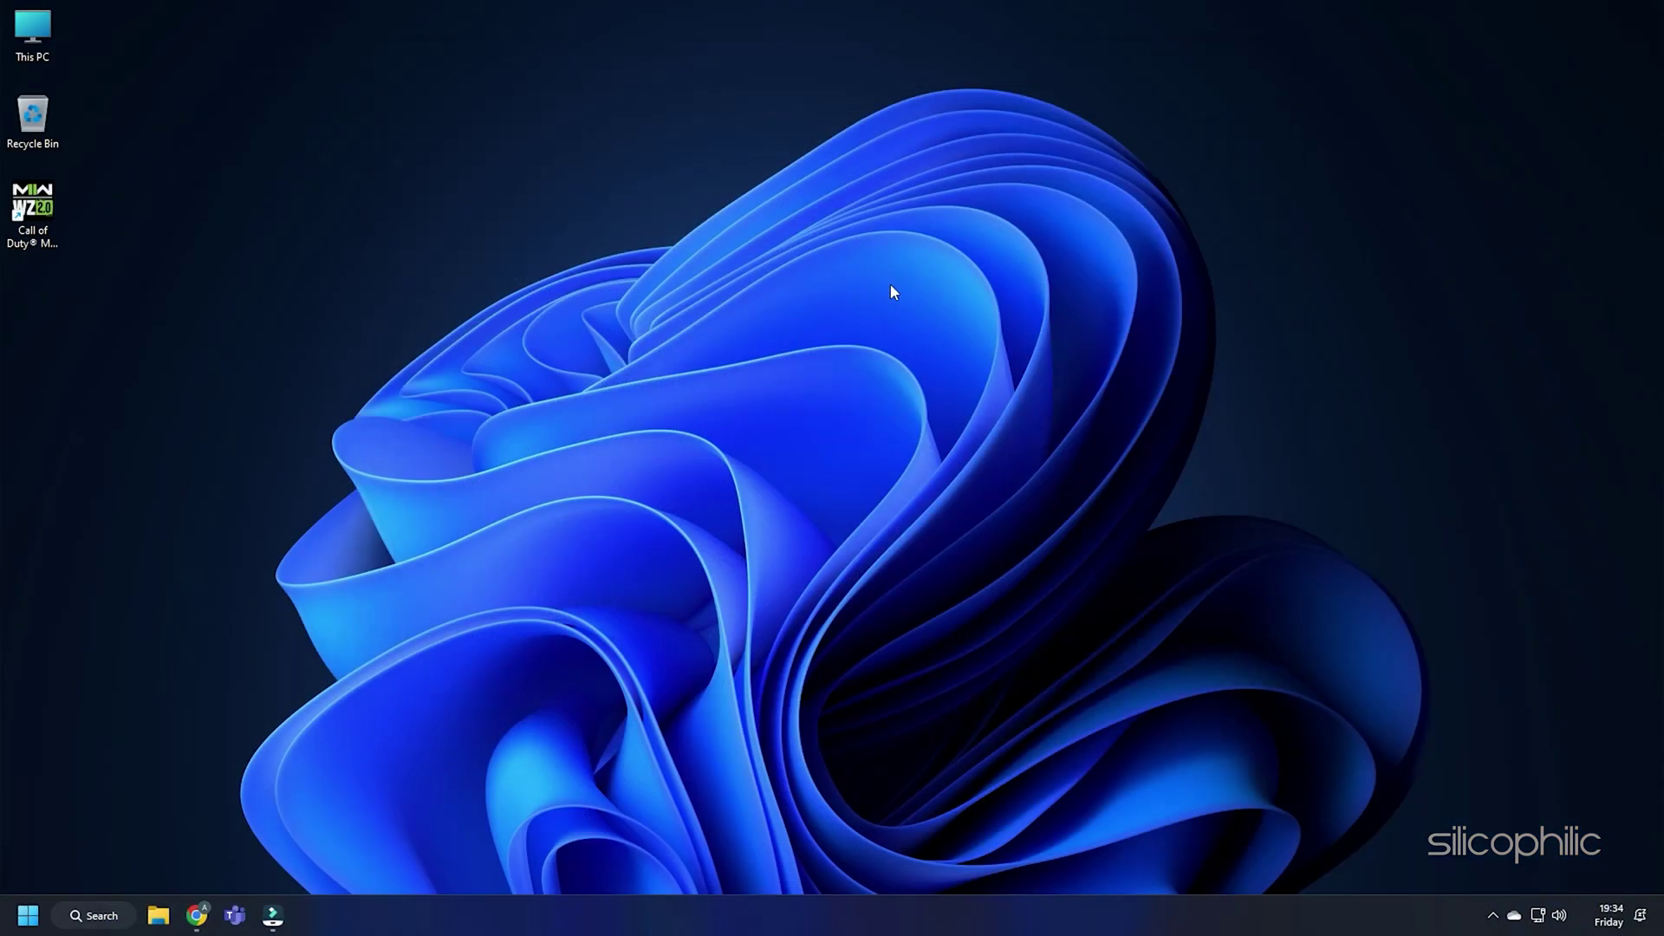